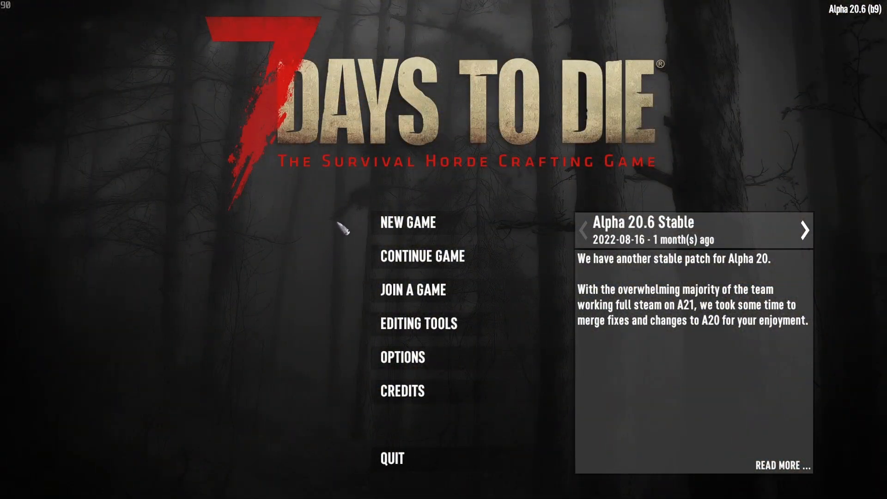
Step: Set Hills to 33% in the random world generation previewer and generate the 4096 world
click(407, 326)
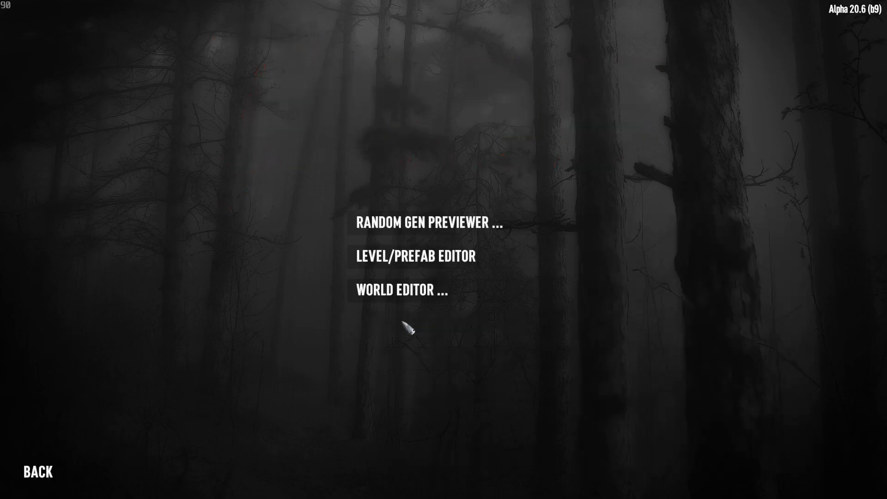
click(431, 226)
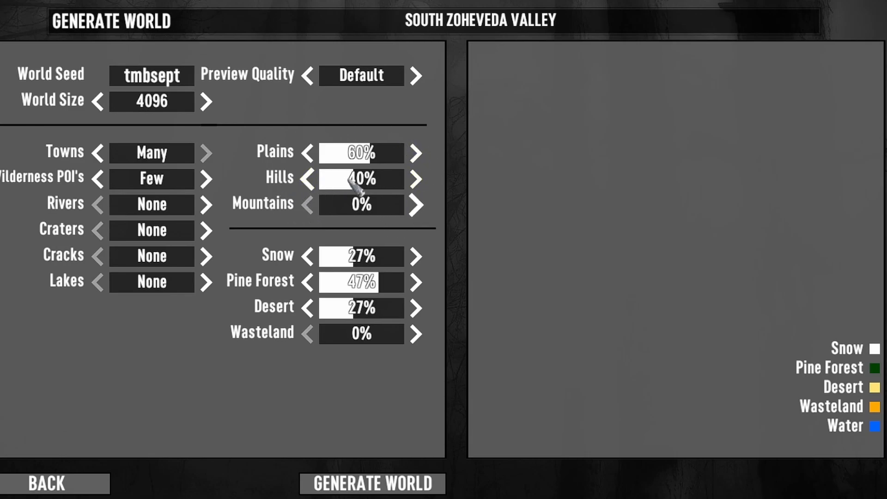
click(308, 180)
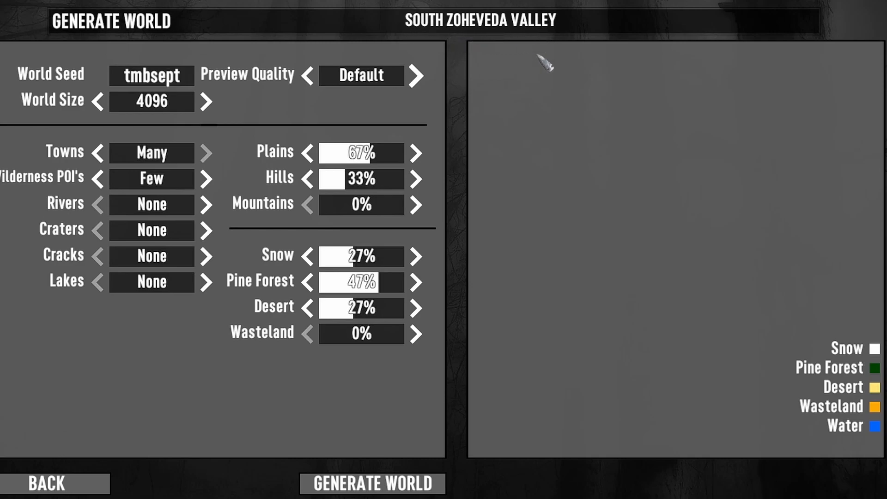
click(396, 491)
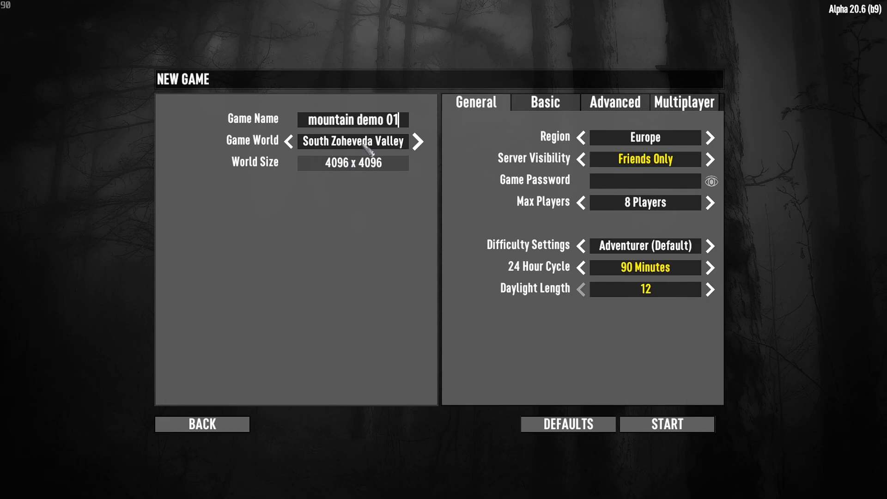
Step: Start the game "mountain demo 01" in South Zoheveda Valley, dismiss the introductory quest messages and exit to the main menu
click(670, 424)
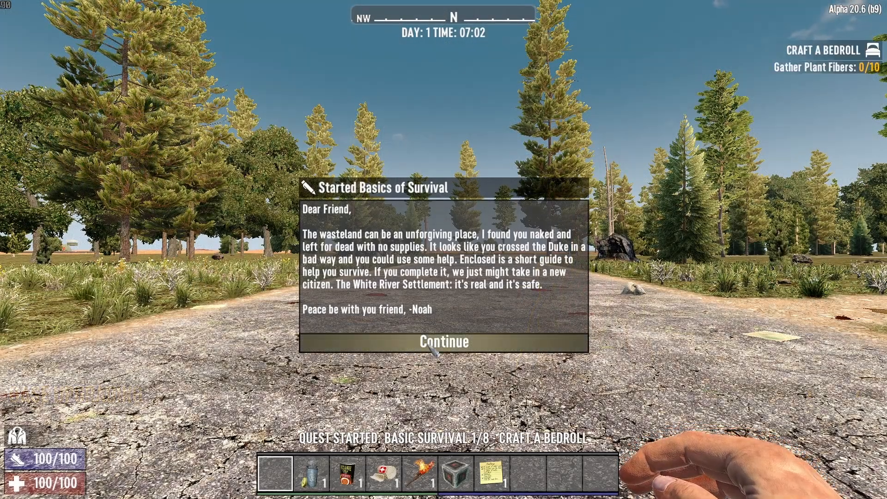
click(431, 345)
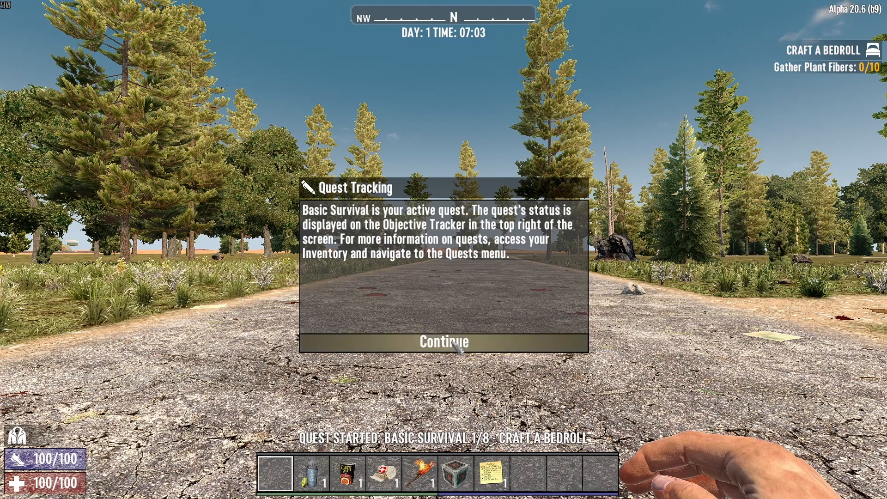
click(444, 340)
key(Escape)
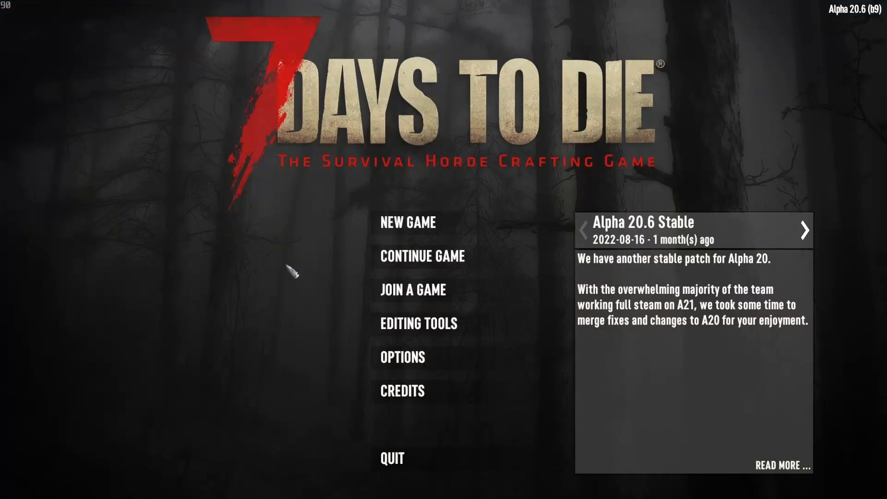
Step: List the available worlds with the console command mapexport and export South Zoheveda Valley with mapexport 2
key(F1)
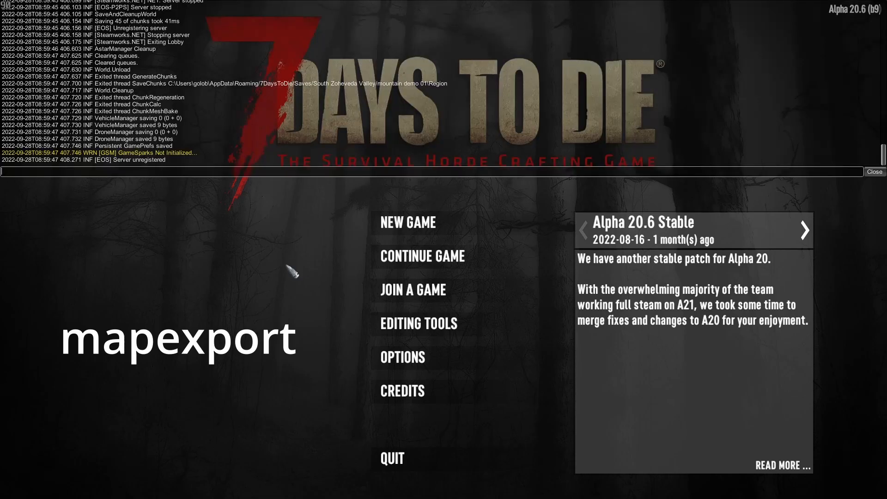
text(mapexport)
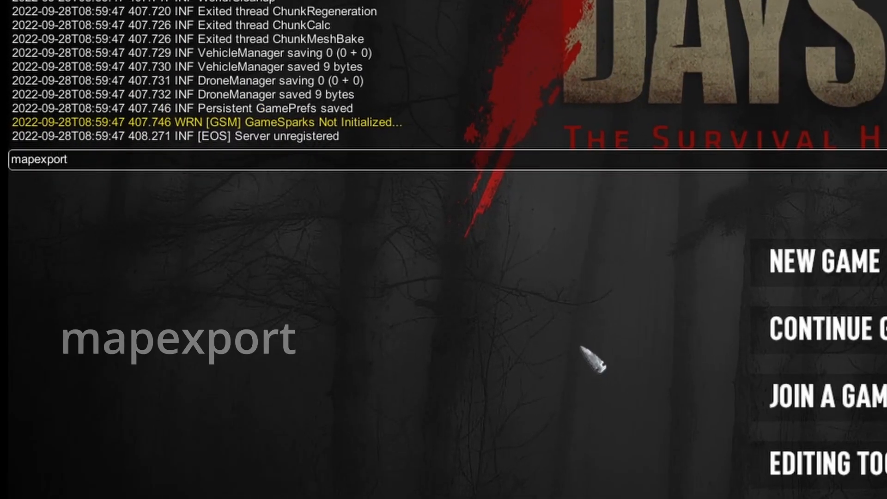
key(Return)
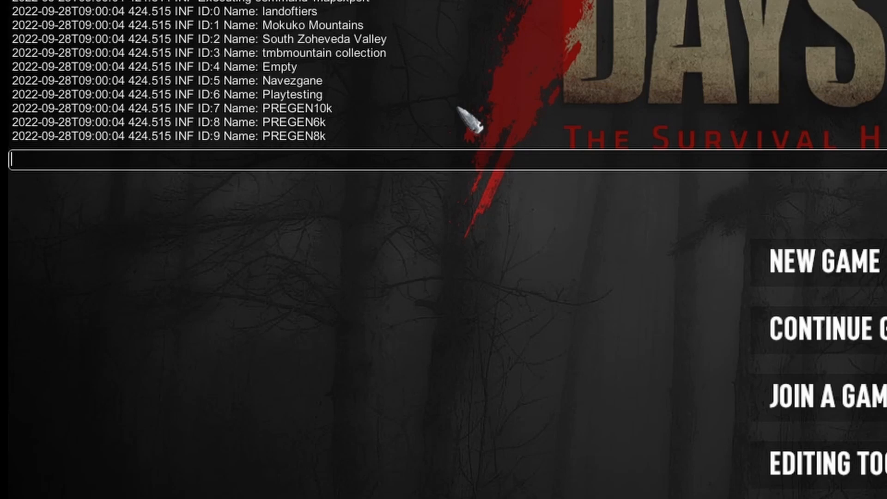
key(Up)
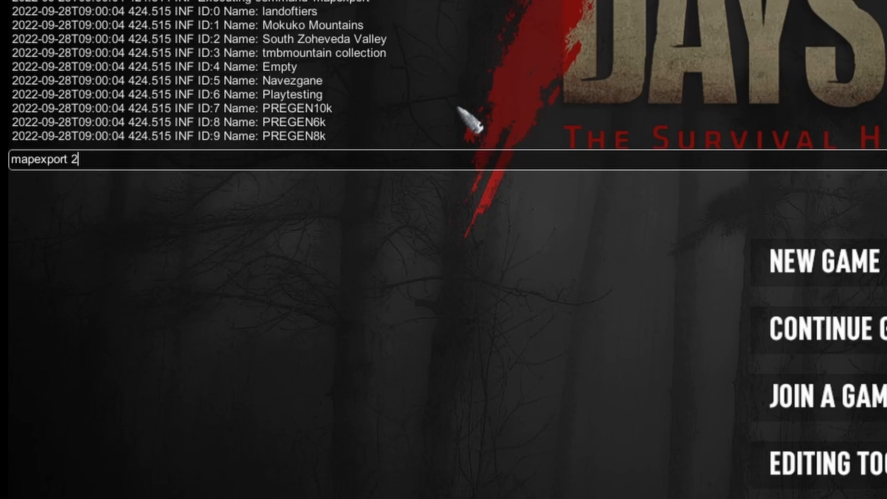
key(Return)
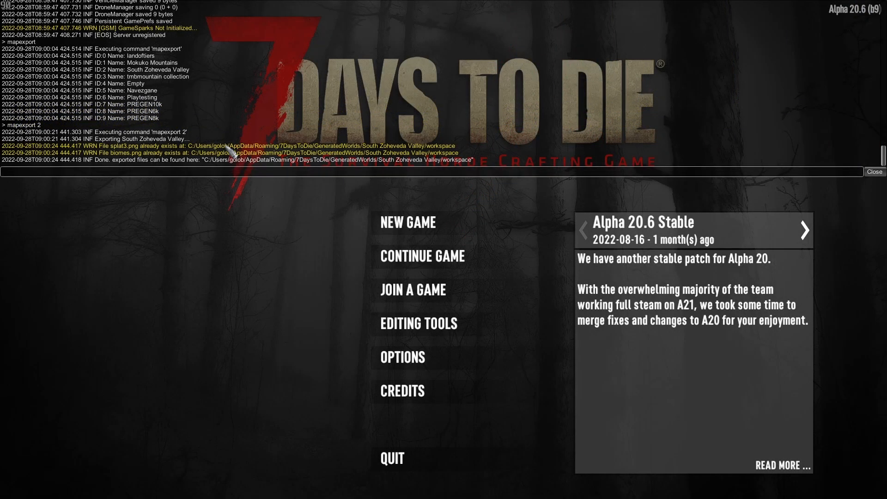
Step: Switch to File Explorer and go to the %appdata% folder
key(super)
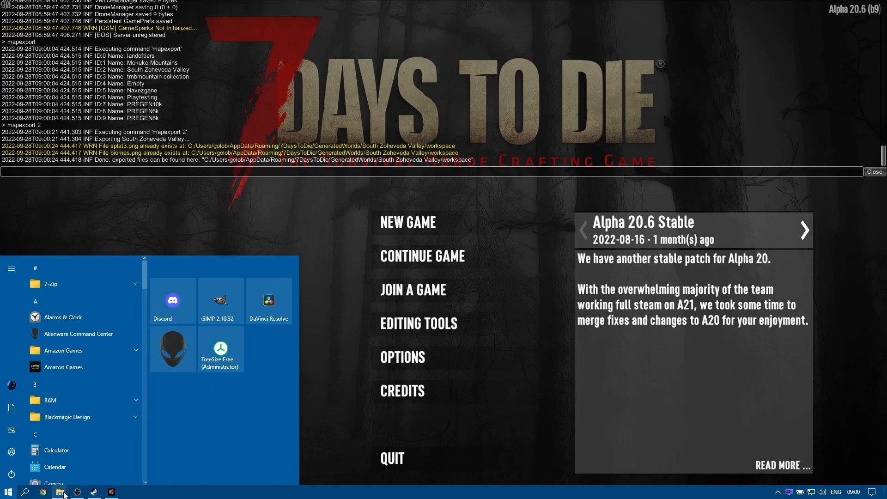
mouse_move(61, 494)
click(68, 466)
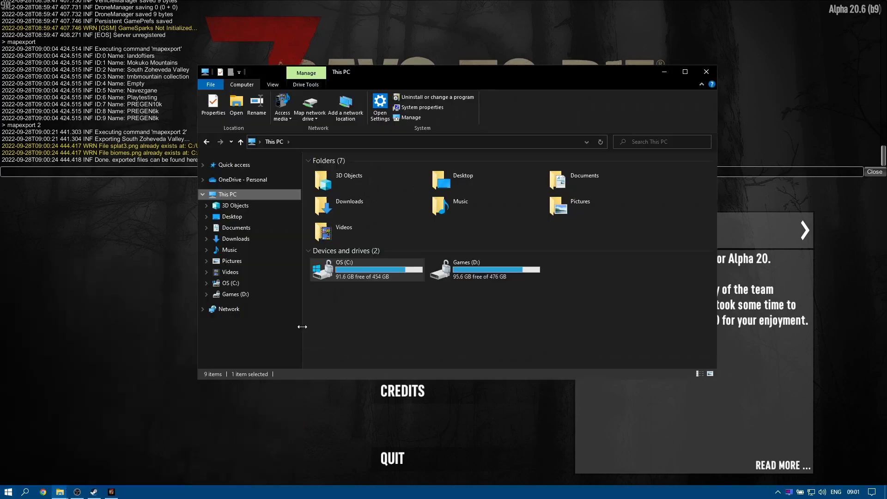
click(319, 142)
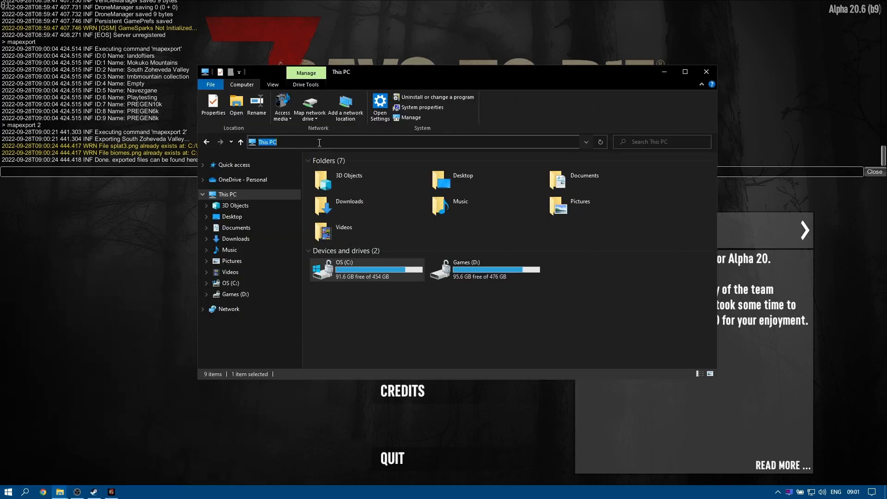
text(%appd)
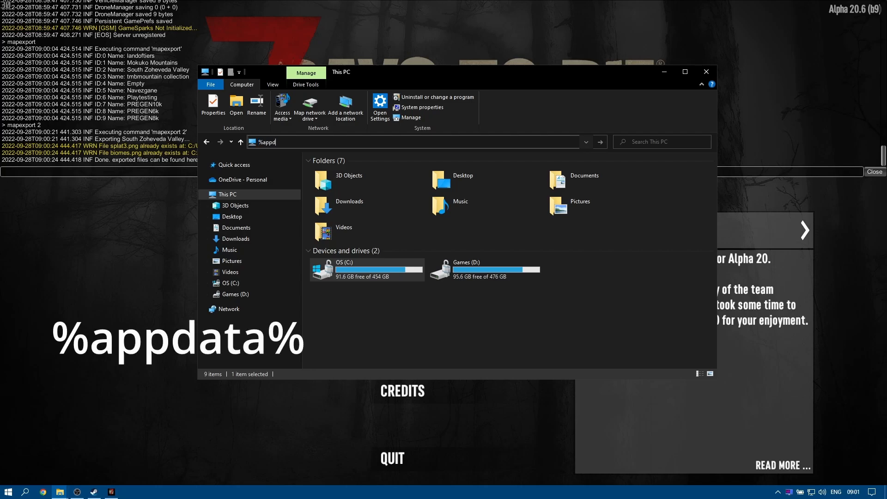
text(ata%)
key(Return)
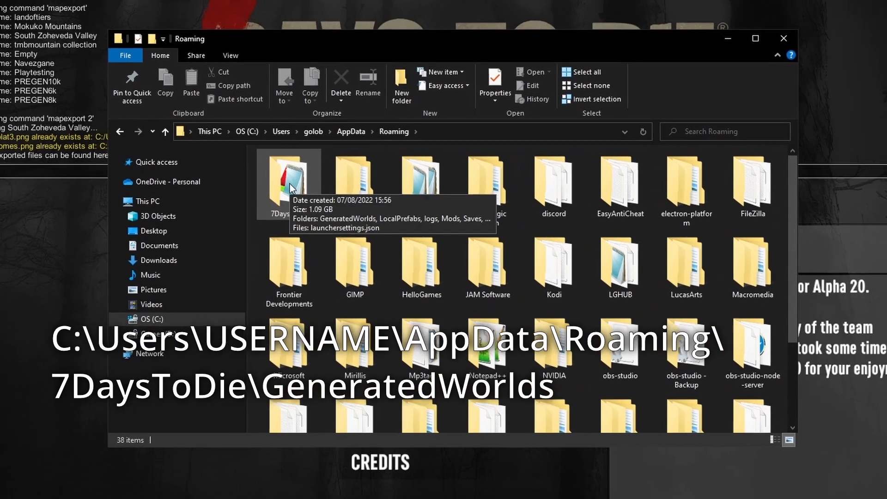
Step: Open the exported world's workspace folder under 7DaysToDie\GeneratedWorlds\South Zoheveda Valley
double_click(327, 180)
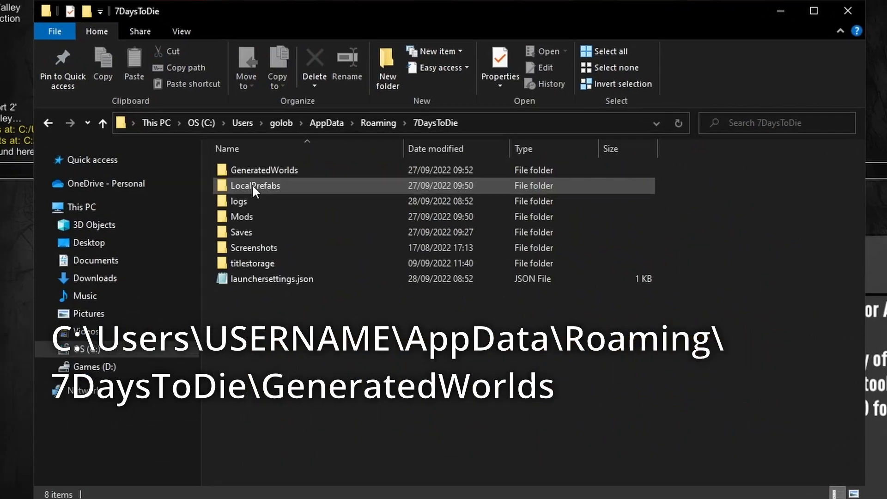
double_click(281, 171)
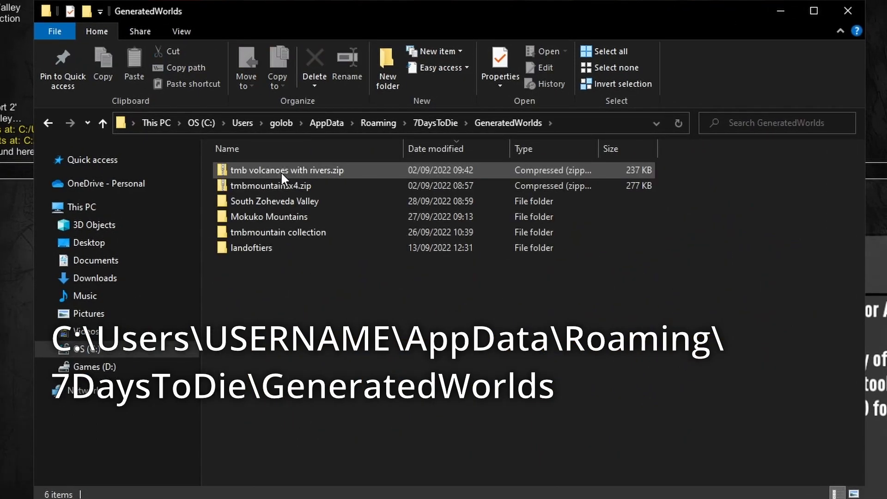
double_click(304, 201)
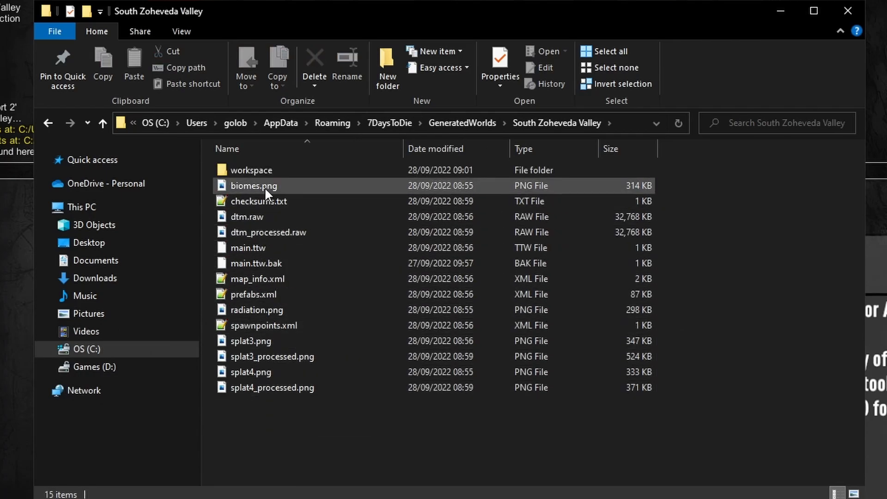
double_click(242, 170)
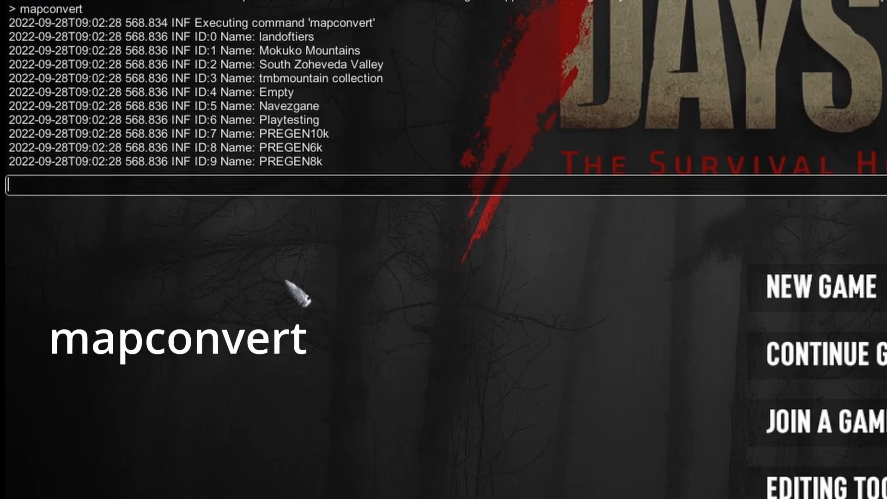
Step: Run the console command mapconvert 2 to convert the South Zoheveda Valley map
text(mapconvert )
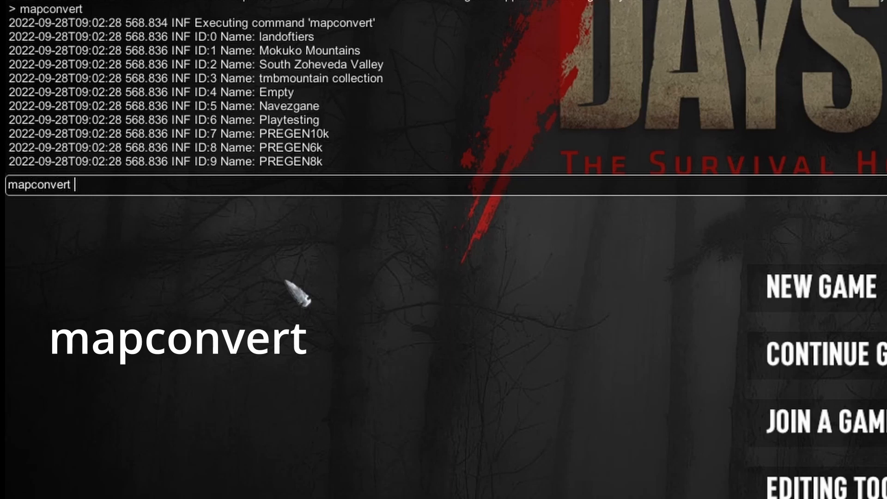
text(2)
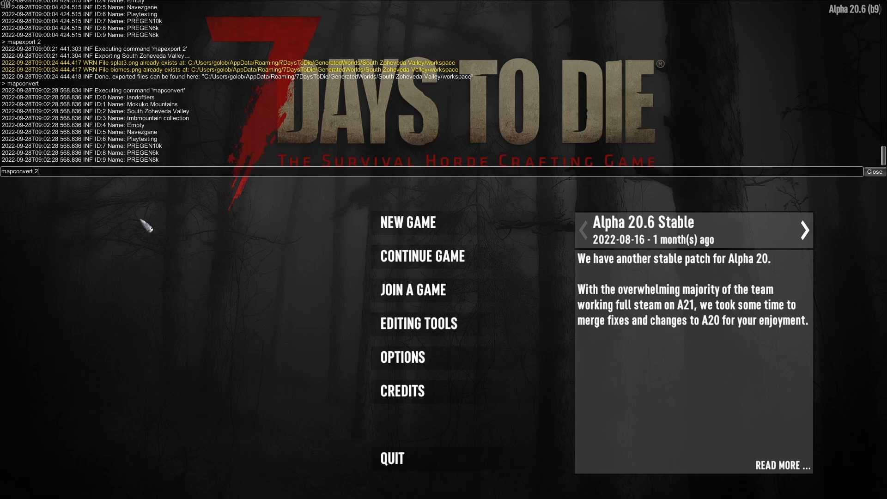
key(Return)
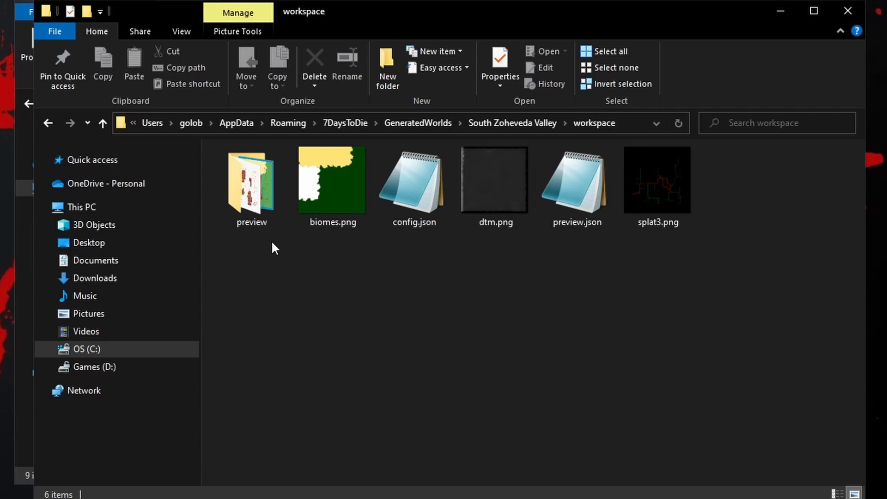
Step: Examine the images in the workspace's preview folder and go back to the South Zoheveda Valley folder
double_click(256, 184)
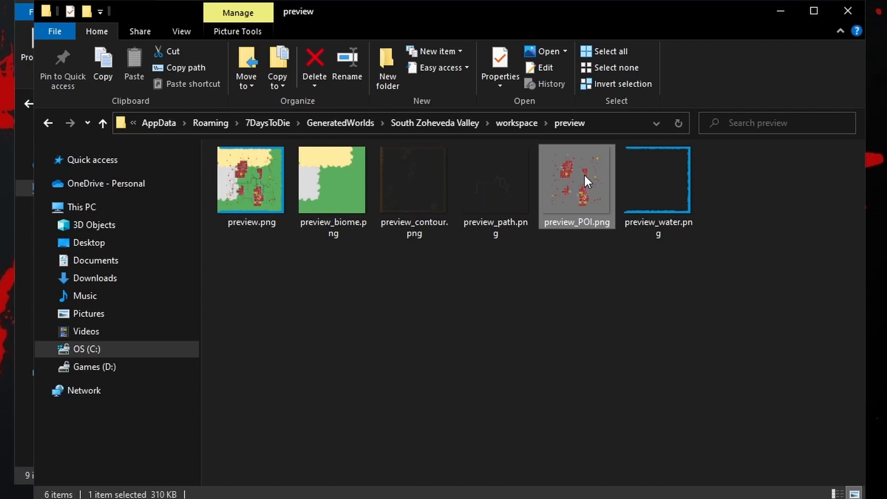
mouse_move(584, 174)
click(527, 123)
click(547, 124)
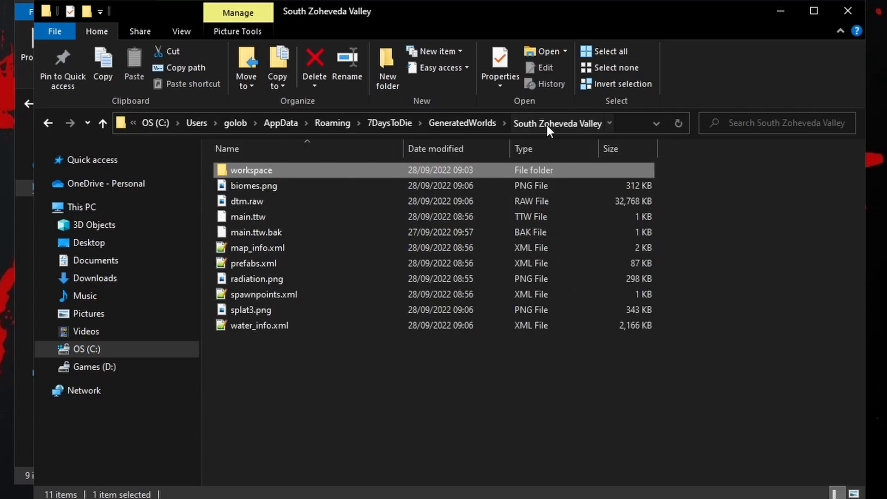
Step: Open the height map dtm.png from the workspace folder in GIMP
double_click(291, 170)
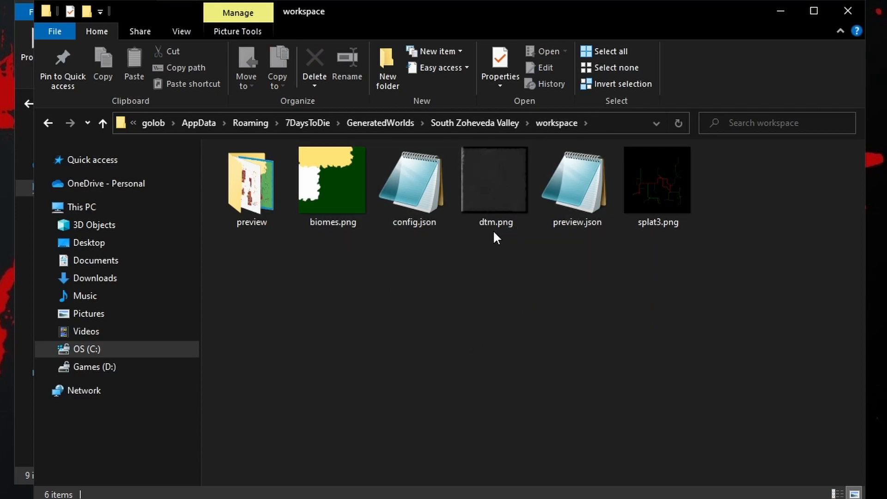
mouse_move(525, 224)
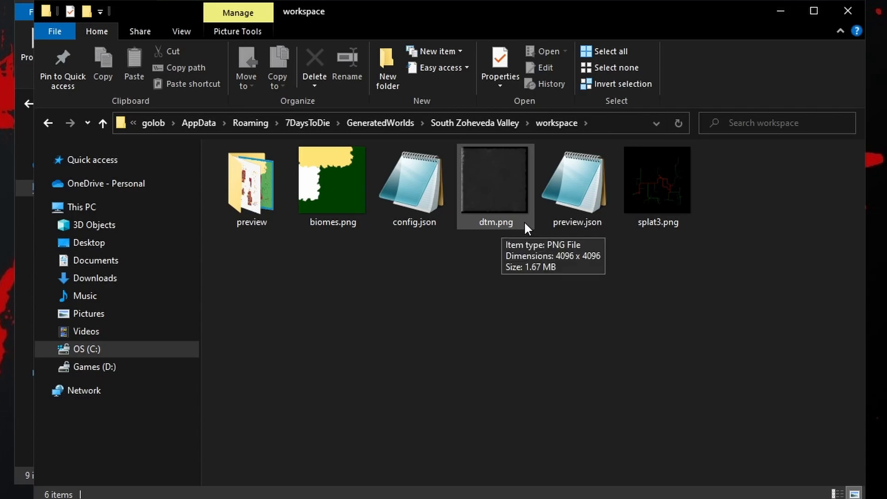
right_click(497, 178)
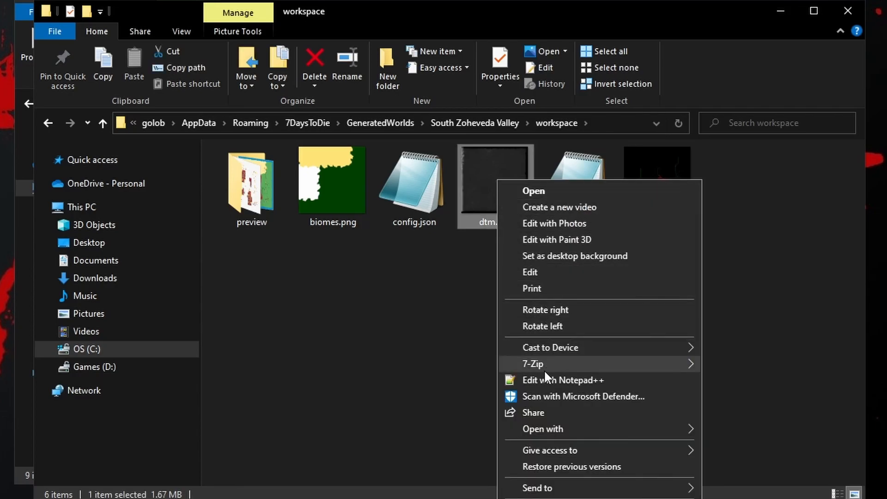
mouse_move(636, 429)
click(726, 428)
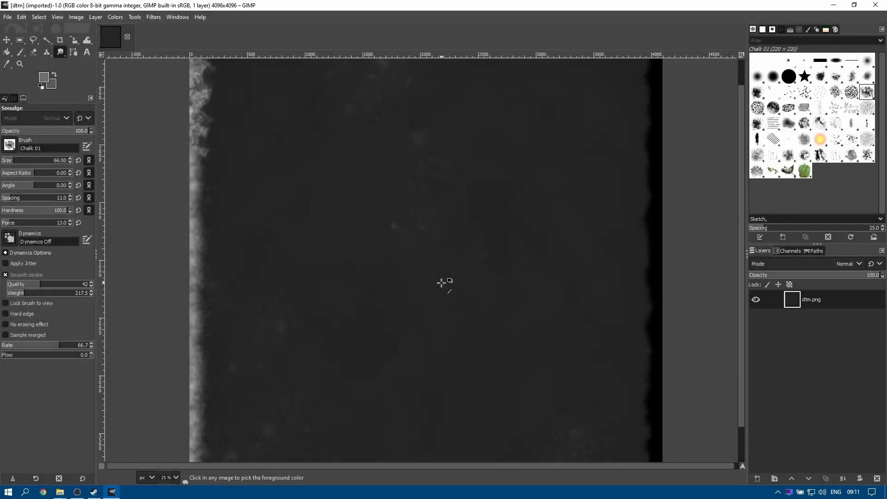
Step: Convert the dtm image's precision to 16 bit integer with perceptual gamma (sRGB)
scroll(442, 283, down, 1)
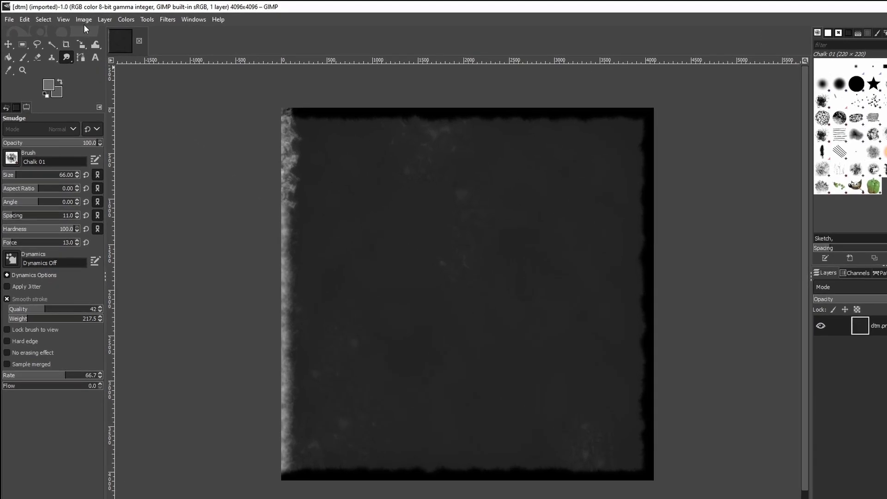
click(76, 17)
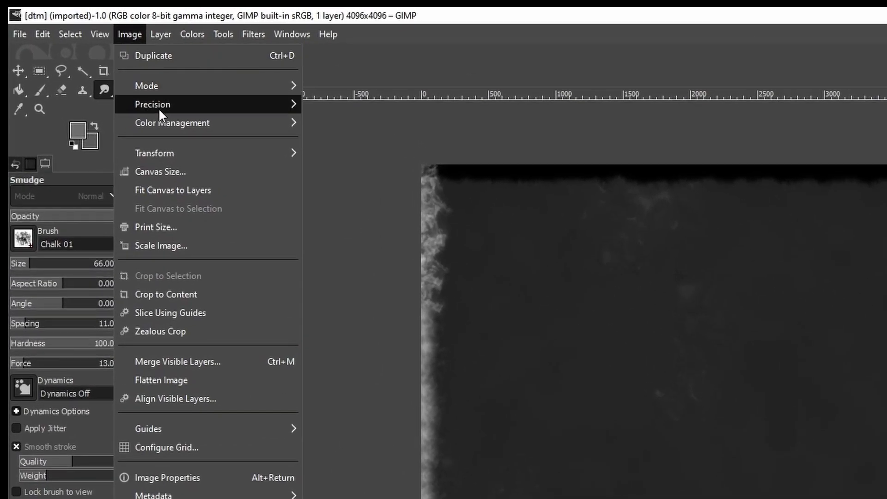
mouse_move(159, 111)
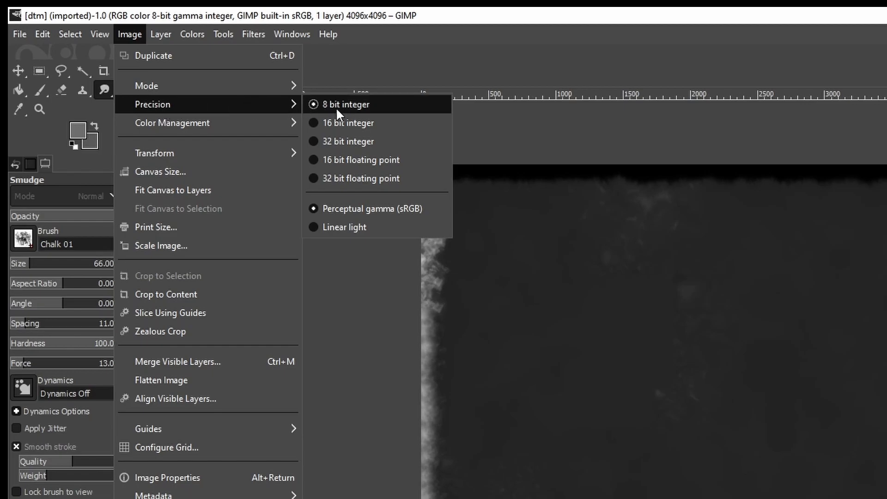
click(316, 122)
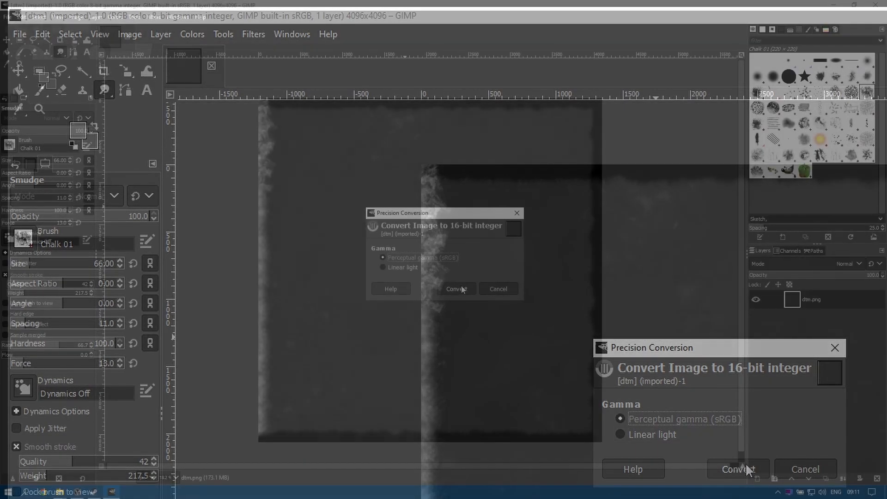
click(459, 289)
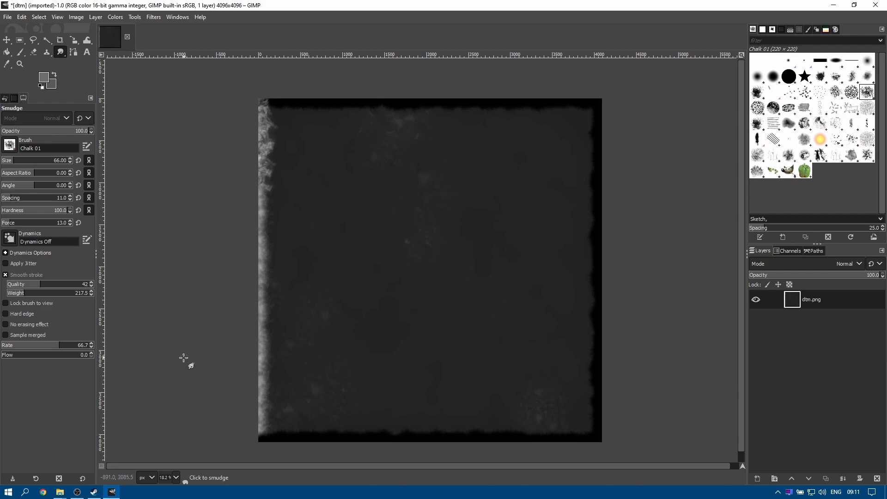
Step: Add preview_POI.png from the workspace's preview folder to the dtm image as a layer and move it above dtm.png
click(60, 494)
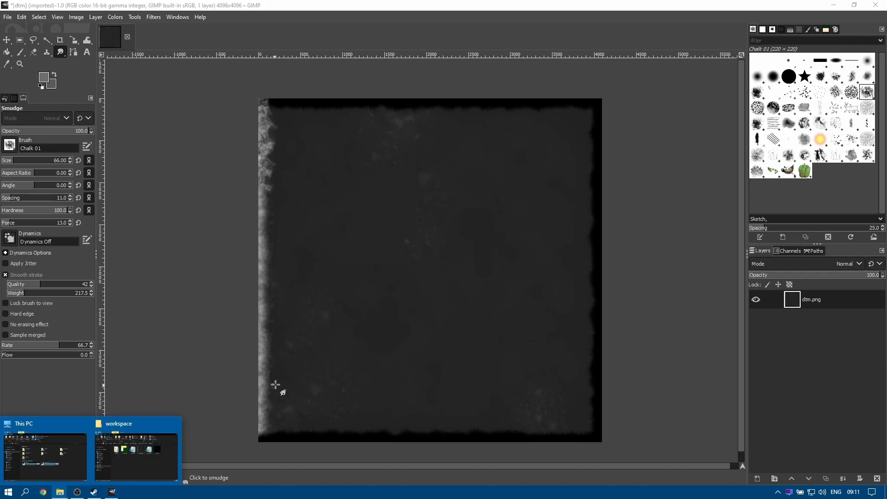
click(142, 469)
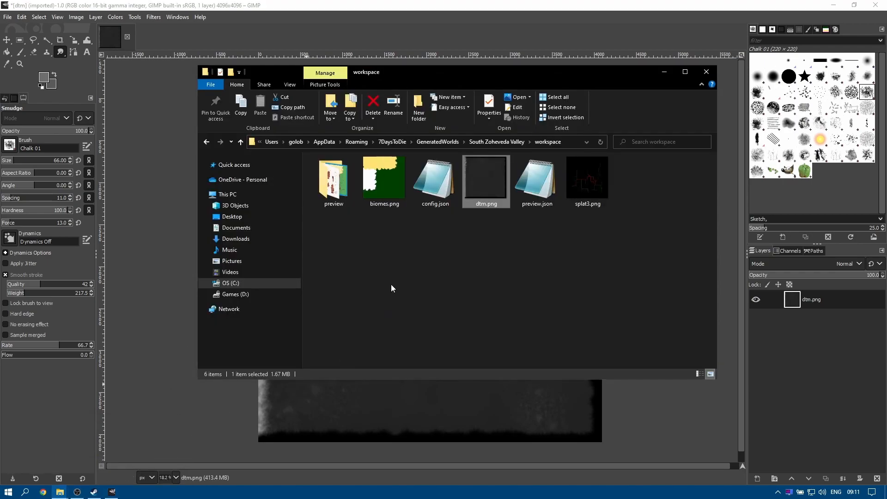
double_click(341, 189)
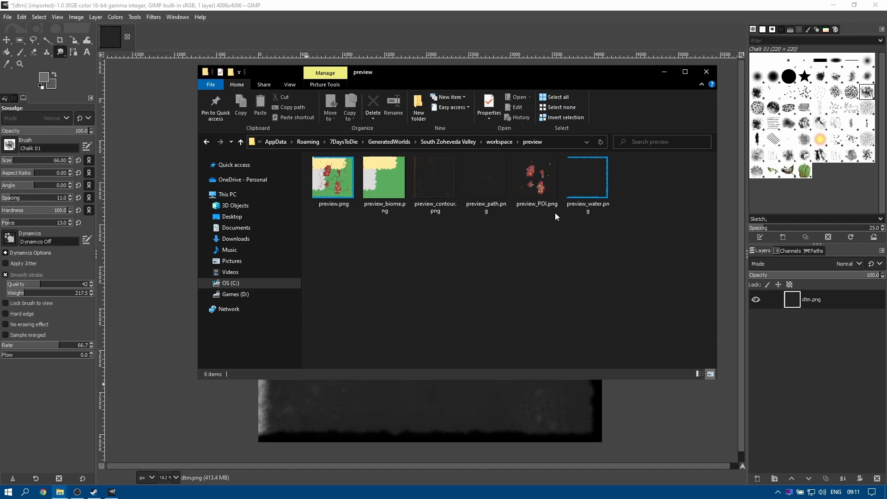
drag(542, 180, 764, 327)
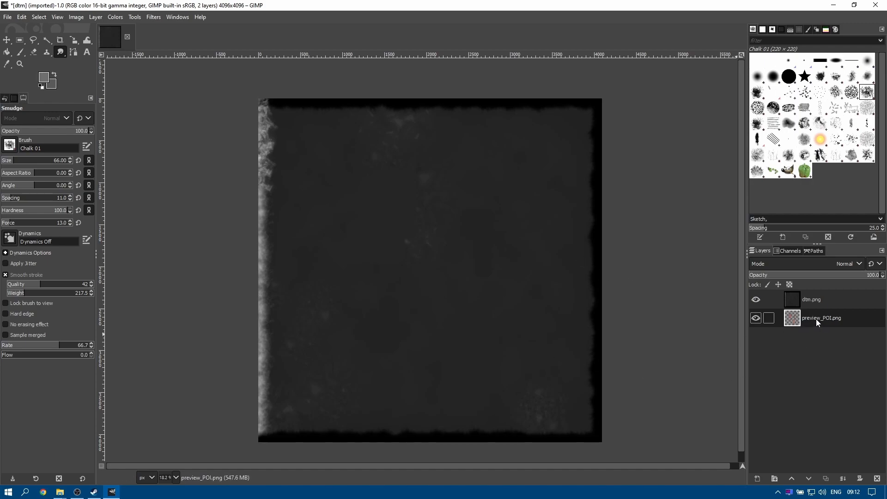
drag(817, 323, 817, 300)
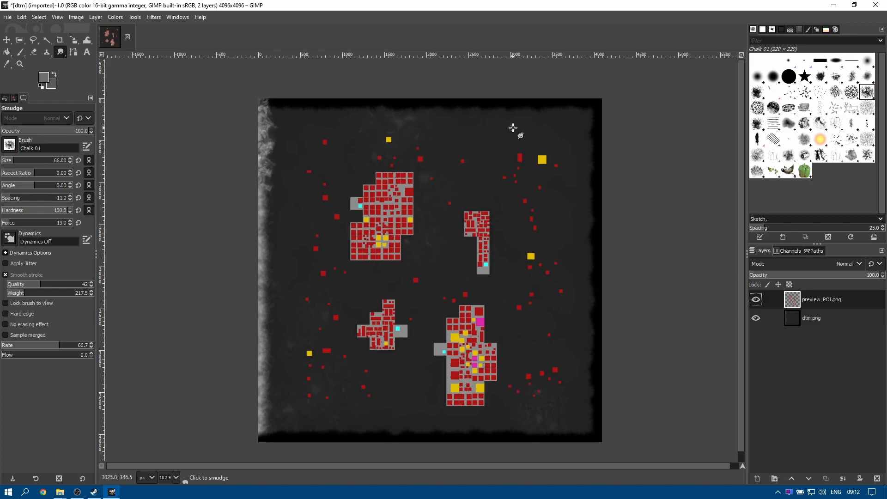
Step: Create a 4096 × 4096 transparent layer called "mountian layer" above preview_POI.png
right_click(787, 354)
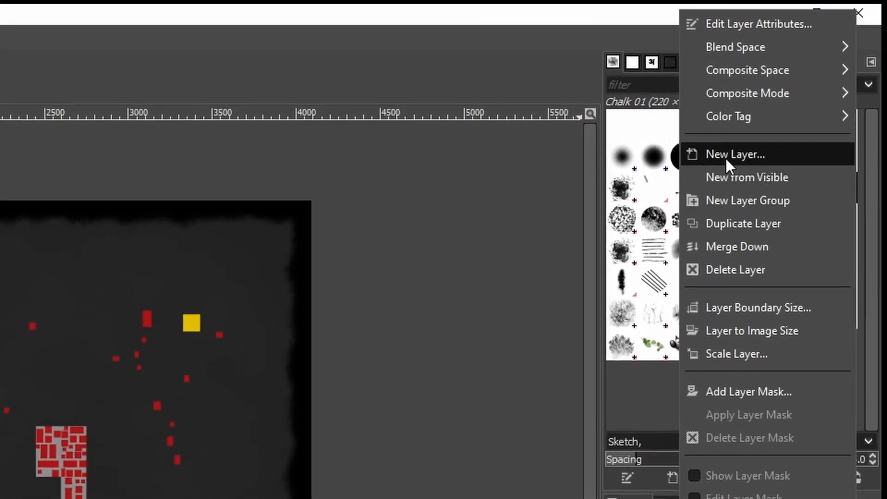
click(725, 156)
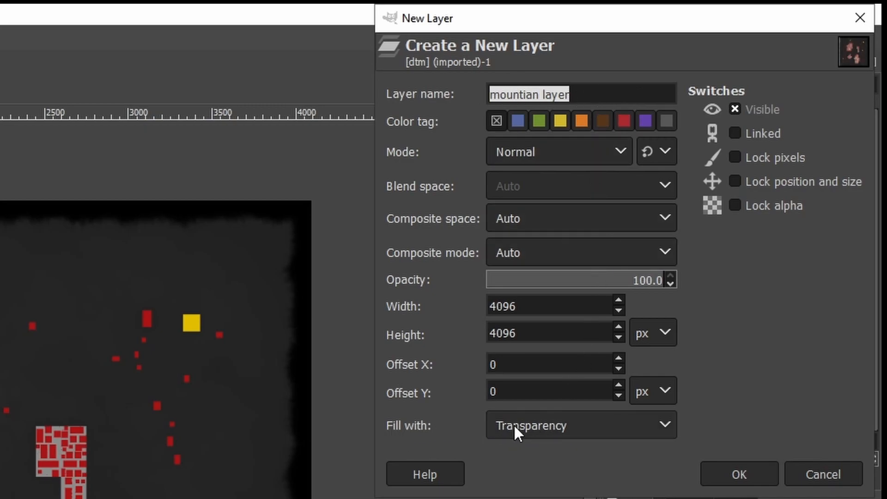
click(739, 474)
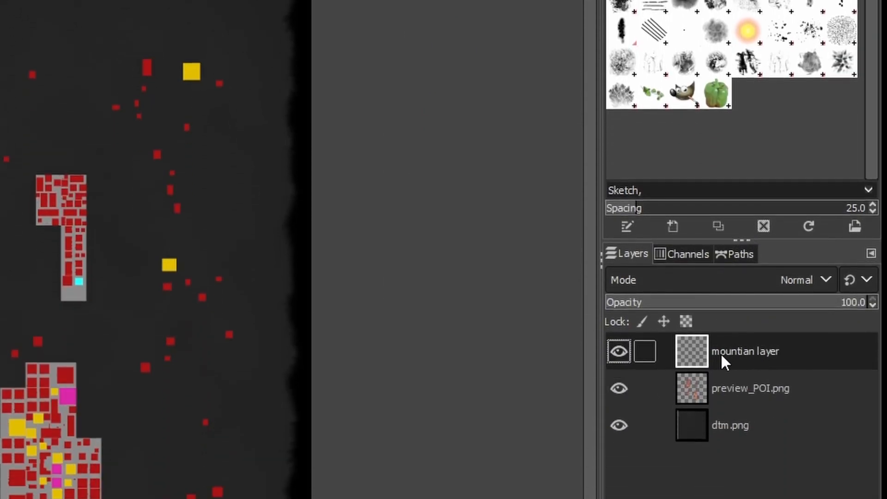
drag(750, 352, 722, 344)
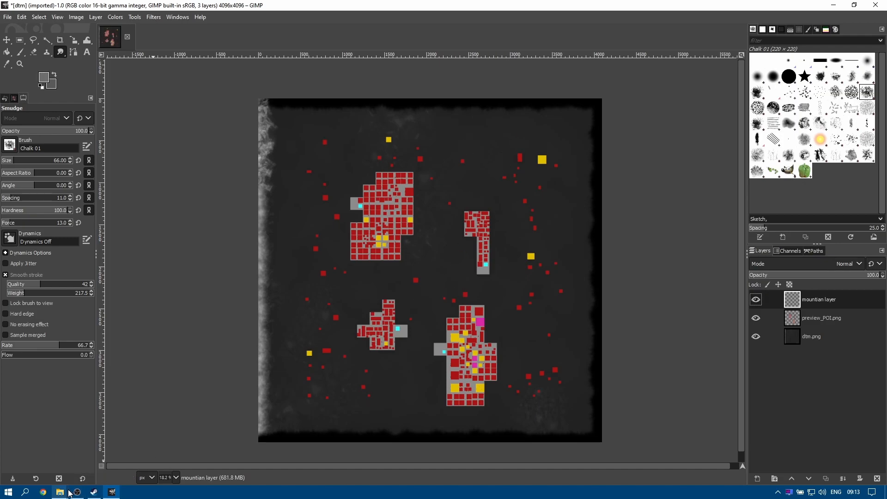
Step: Look over the other map preview images in the workspace's preview folder
mouse_move(60, 492)
click(139, 446)
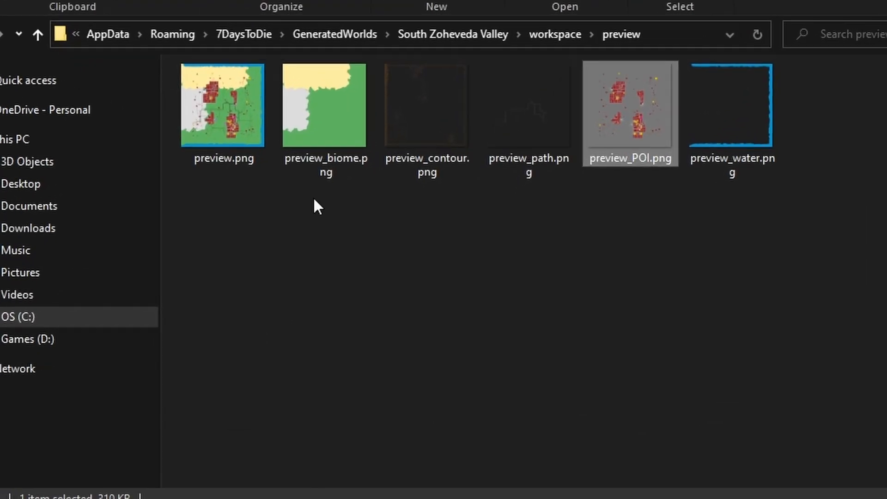
mouse_move(338, 72)
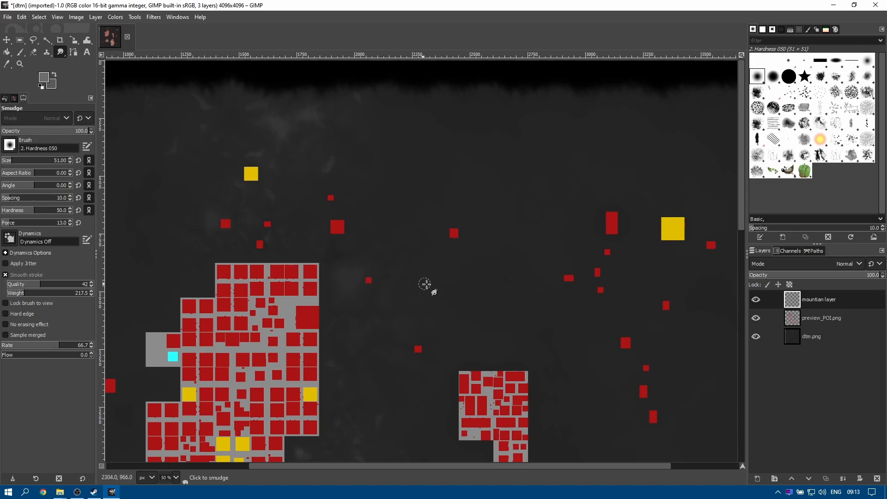
Step: Choose the Acrylic 01 brush and set its size to 306
mouse_move(570, 469)
mouse_down()
mouse_move(581, 466)
mouse_move(563, 467)
mouse_up()
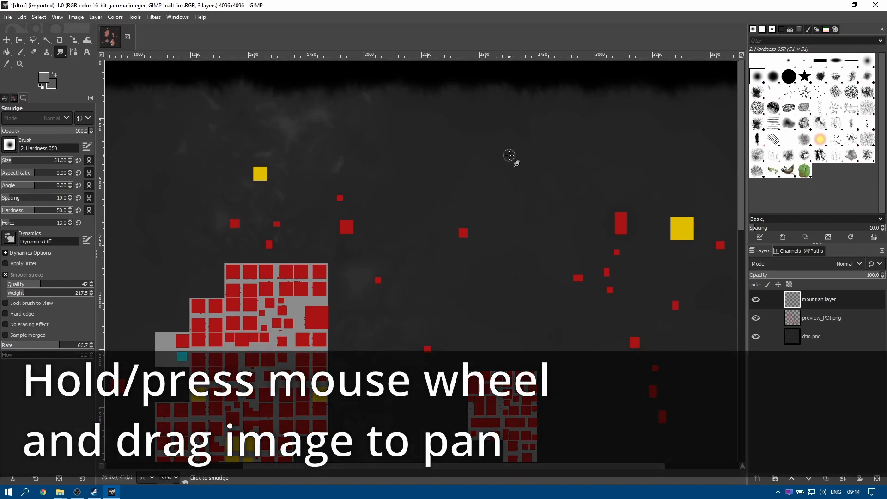
drag(511, 148, 422, 180)
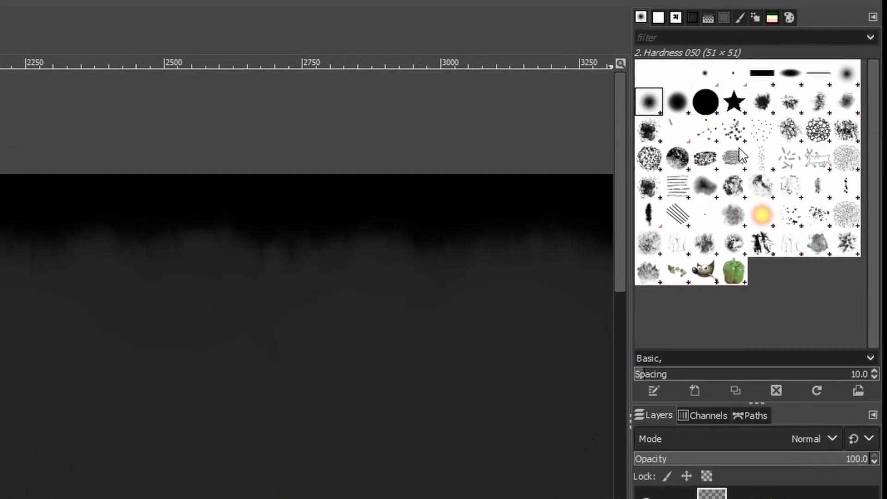
click(748, 109)
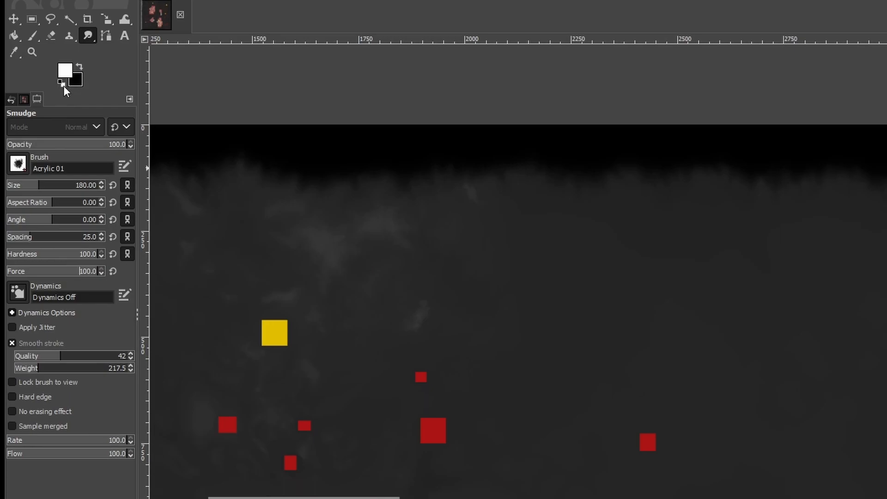
click(51, 185)
Step: Paint white test dabs on the mountian layer to compare hardness settings, and set the brush hardness to 96
click(558, 277)
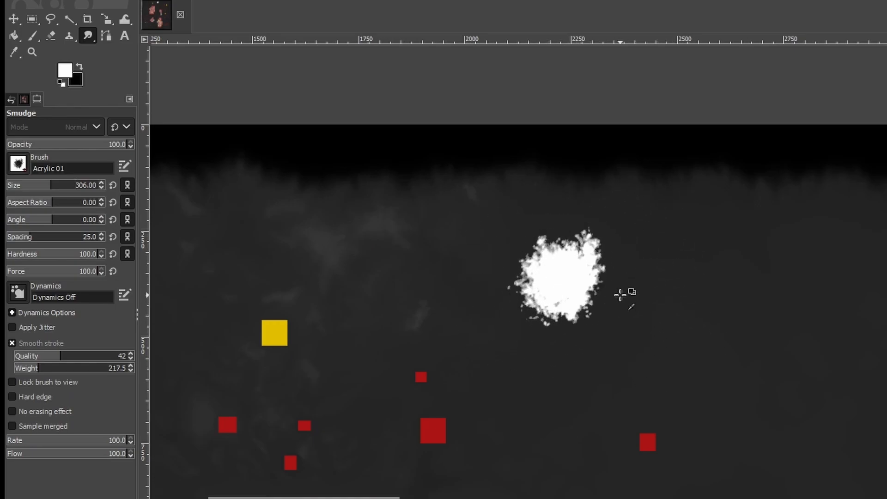
ctrl+scroll(621, 295, up, 3)
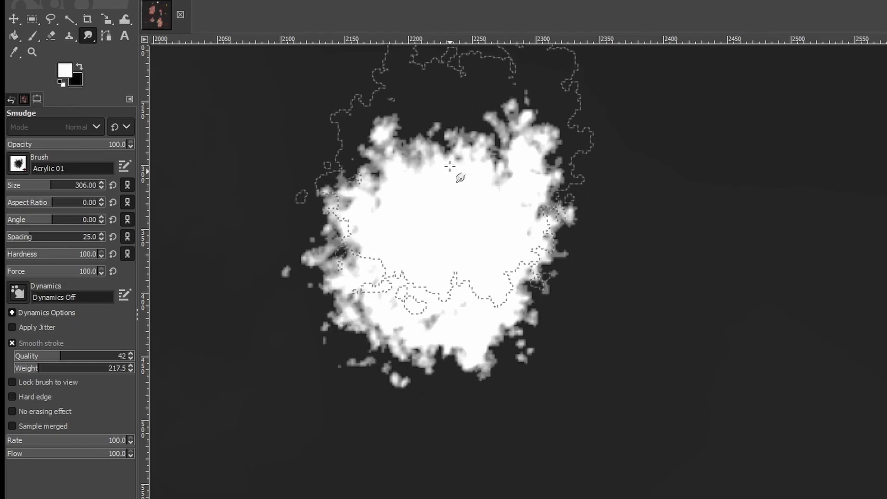
scroll(434, 198, up, 3)
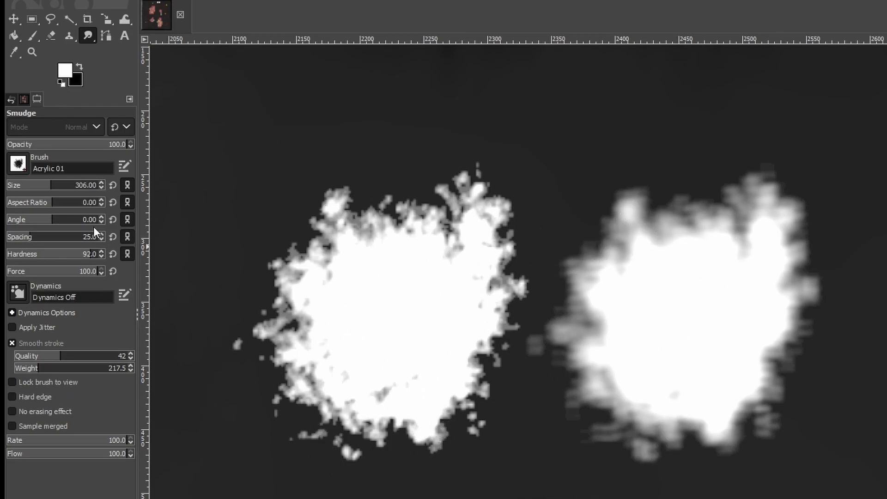
scroll(90, 254, down, 6)
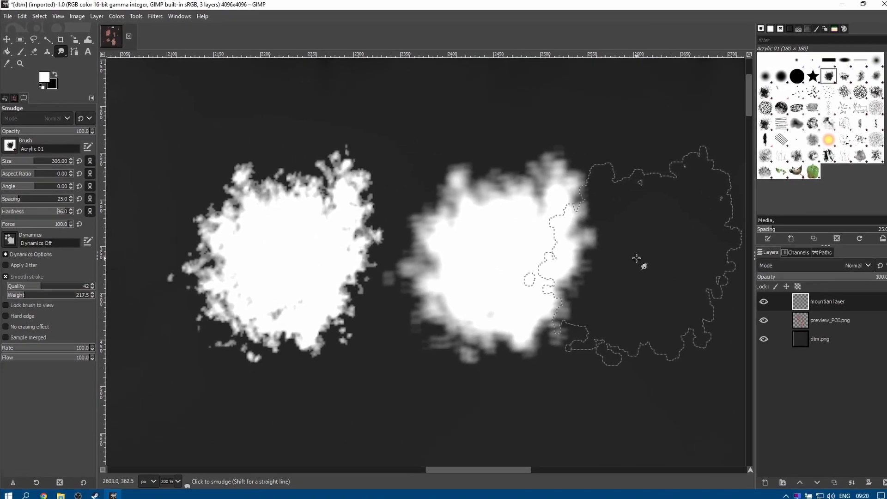
click(637, 259)
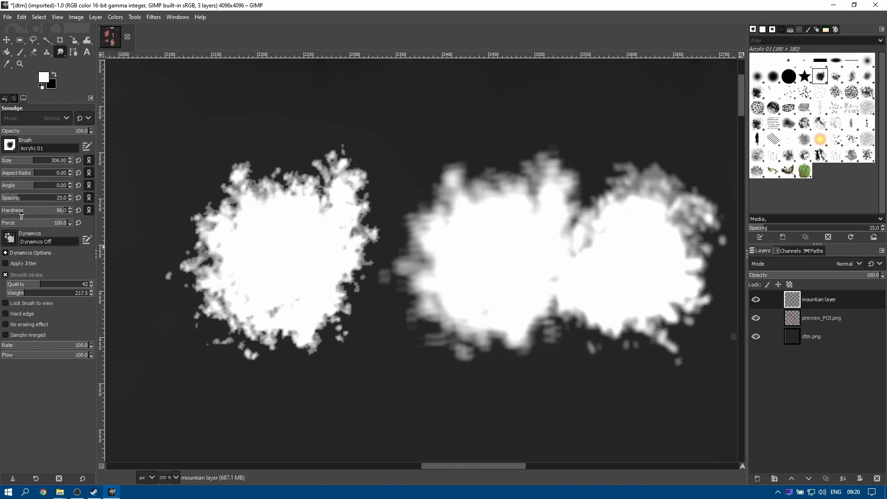
Step: Undo the white test dabs on the mountian layer
key(ctrl+z)
key(ctrl+z)
key(ctrl+z)
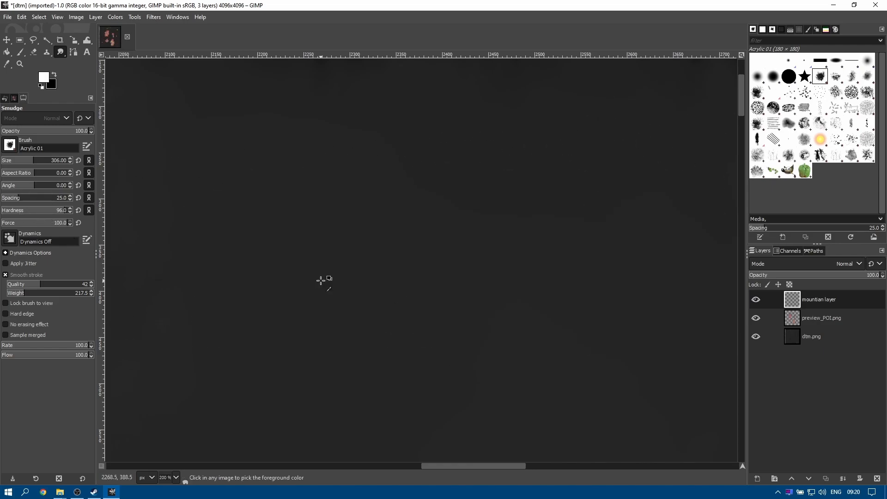
Step: Switch the foreground color values to the 0..255 range and sample the terrain's dark grey 242424 from the map
ctrl+scroll(394, 267, down, 3)
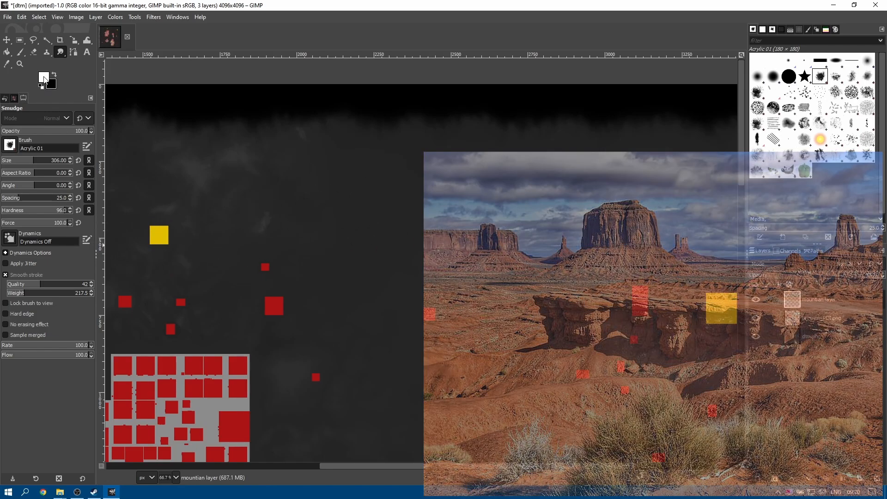
click(44, 79)
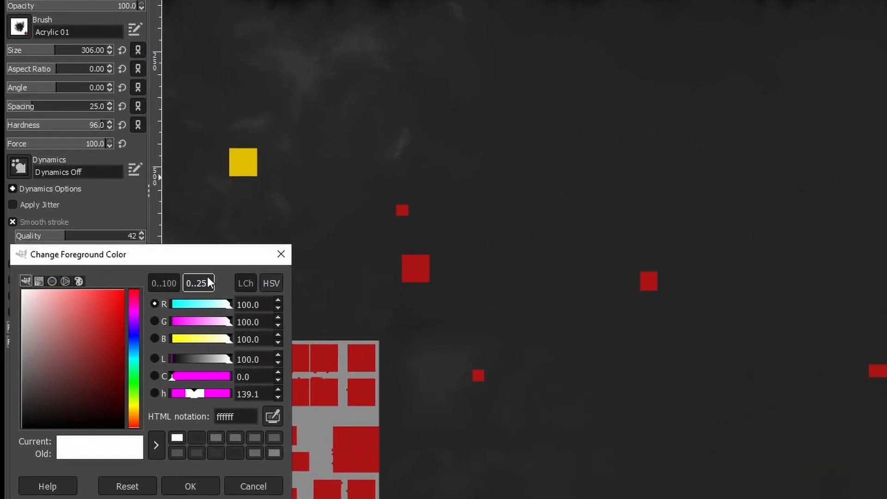
click(205, 284)
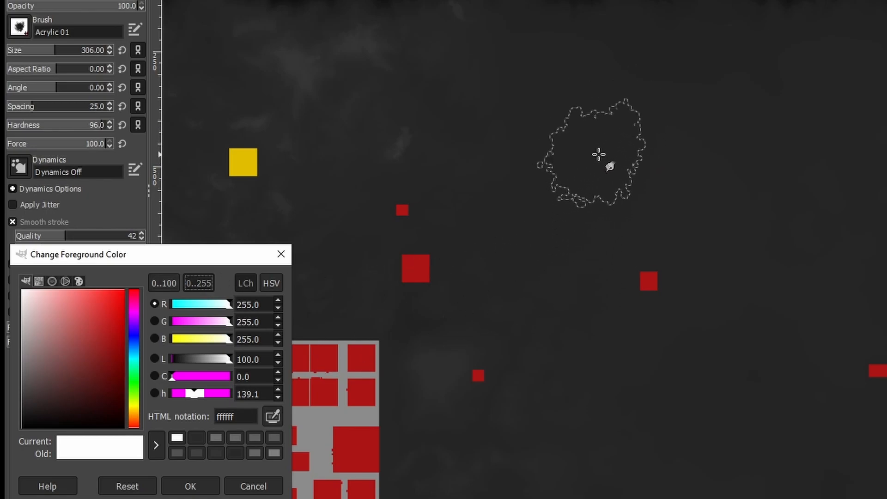
click(272, 417)
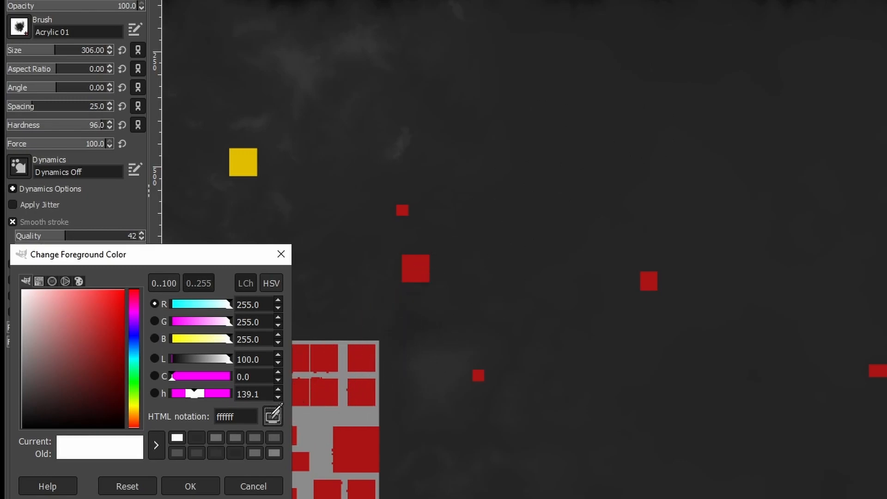
click(621, 124)
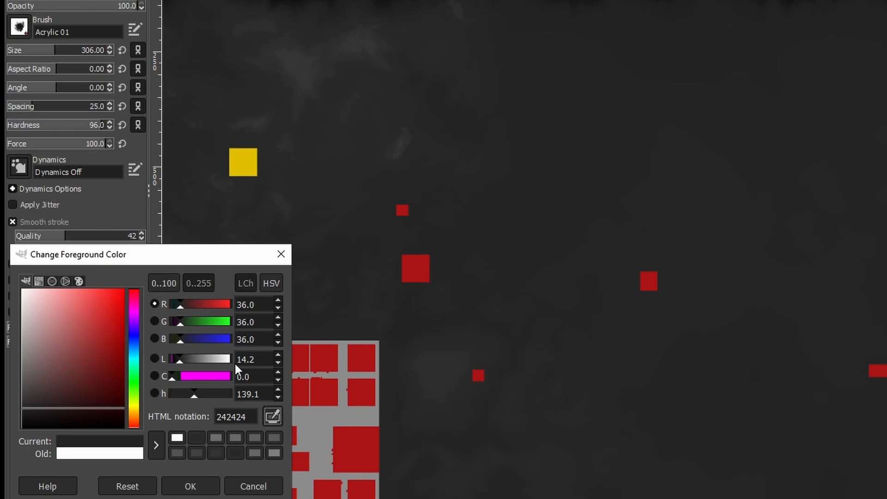
Step: Lighten the foreground color to a lightness of 18.5 (2d2d2d)
drag(182, 361, 184, 359)
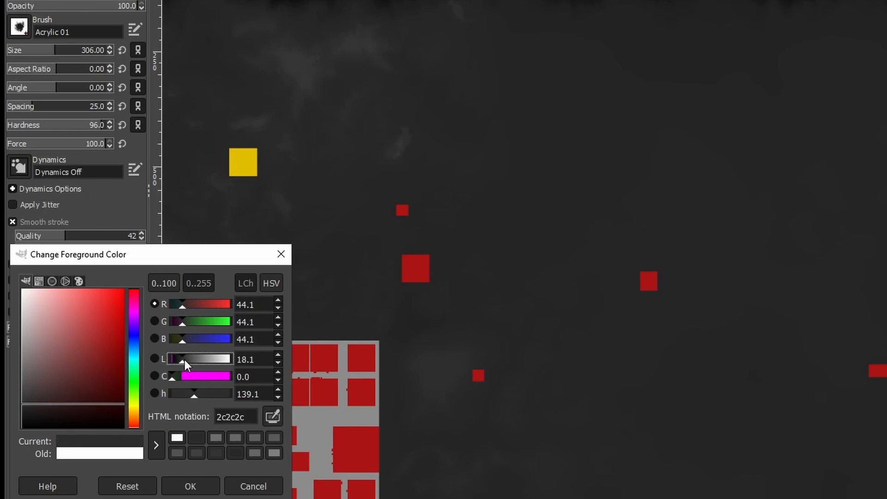
click(186, 360)
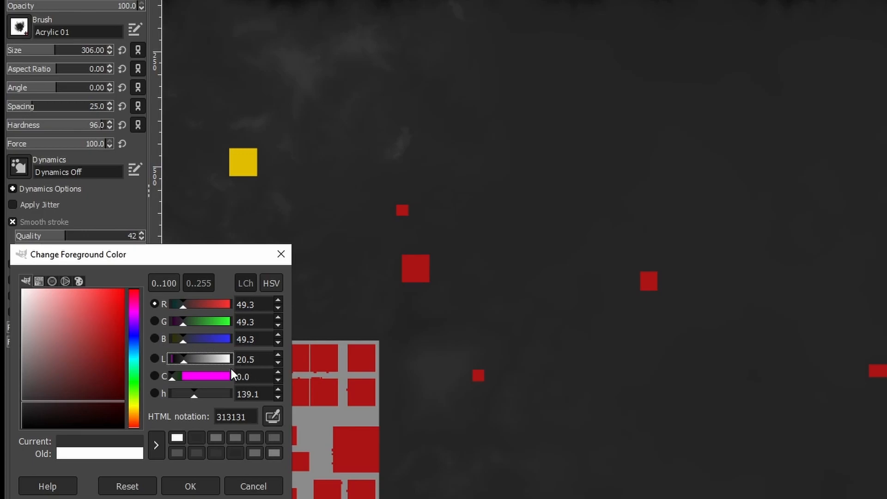
click(279, 363)
click(279, 364)
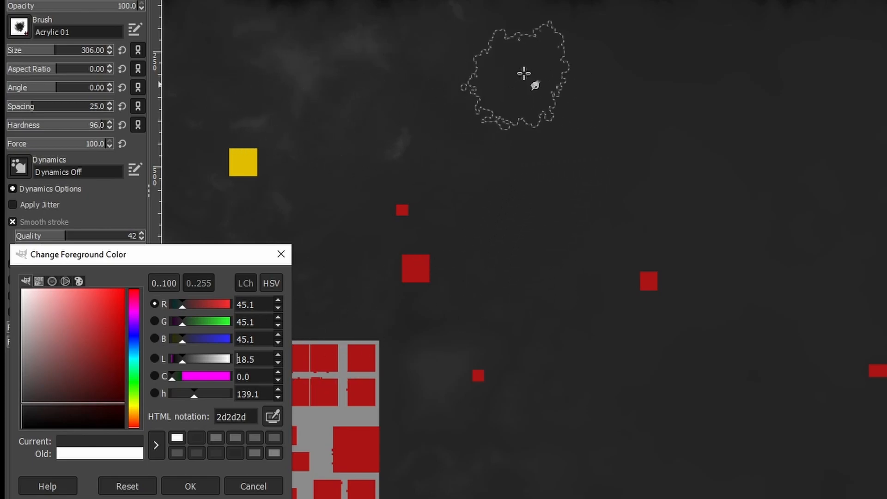
Step: Paint the mountain's base on the mountian layer as a 2d2d2d patch about 1000 px wide near the map's upper edge, with brush spacing 23.8
click(559, 132)
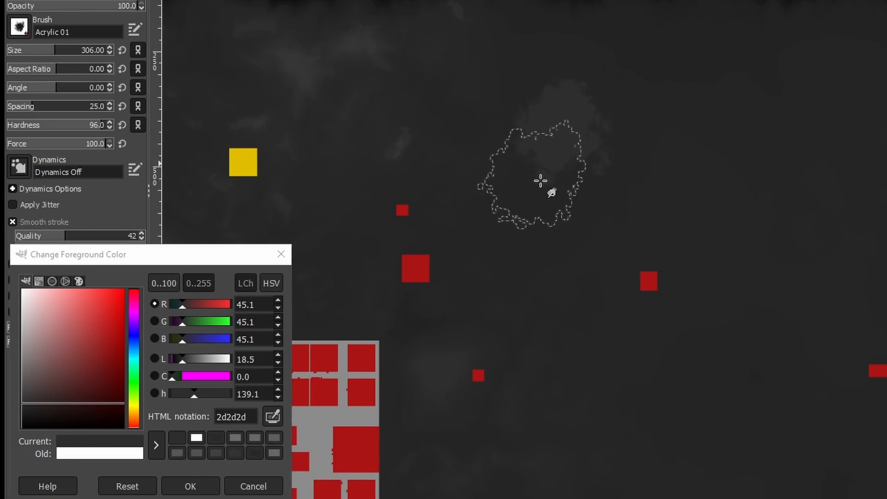
scroll(686, 153, up, 5)
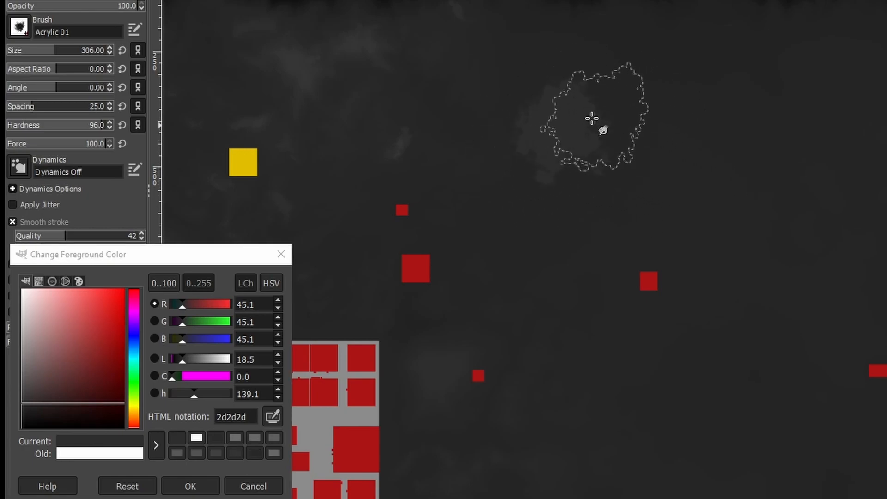
drag(717, 171, 442, 134)
scroll(479, 117, down, 3)
key(ctrl+shift+a)
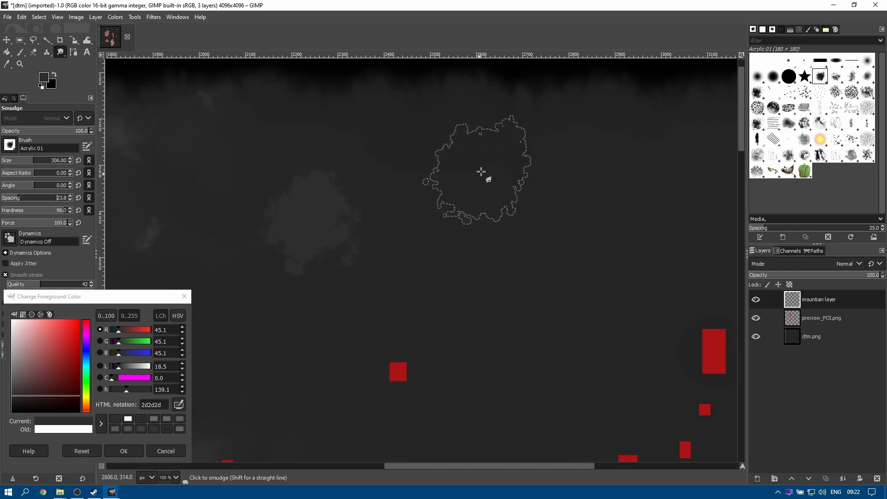
mouse_move(345, 197)
mouse_down()
mouse_move(369, 185)
mouse_move(447, 179)
mouse_move(628, 217)
mouse_move(662, 179)
mouse_move(615, 169)
mouse_move(479, 170)
mouse_move(520, 192)
mouse_move(656, 226)
mouse_move(663, 238)
mouse_move(660, 259)
mouse_move(619, 313)
mouse_move(556, 358)
mouse_move(531, 358)
mouse_move(449, 295)
mouse_move(414, 290)
mouse_move(328, 307)
mouse_move(263, 300)
mouse_move(259, 279)
mouse_move(272, 260)
mouse_move(460, 233)
mouse_move(542, 260)
mouse_move(594, 265)
mouse_move(575, 287)
mouse_move(527, 302)
mouse_move(494, 291)
mouse_move(617, 317)
mouse_move(666, 304)
mouse_move(634, 362)
mouse_move(662, 326)
mouse_move(681, 315)
mouse_move(686, 324)
mouse_move(638, 369)
mouse_move(512, 387)
mouse_move(421, 343)
mouse_move(293, 353)
mouse_move(221, 278)
mouse_move(341, 174)
mouse_move(563, 144)
mouse_move(632, 236)
mouse_move(585, 274)
mouse_move(307, 256)
mouse_move(254, 203)
mouse_move(236, 171)
mouse_move(375, 231)
mouse_move(124, 198)
mouse_up()
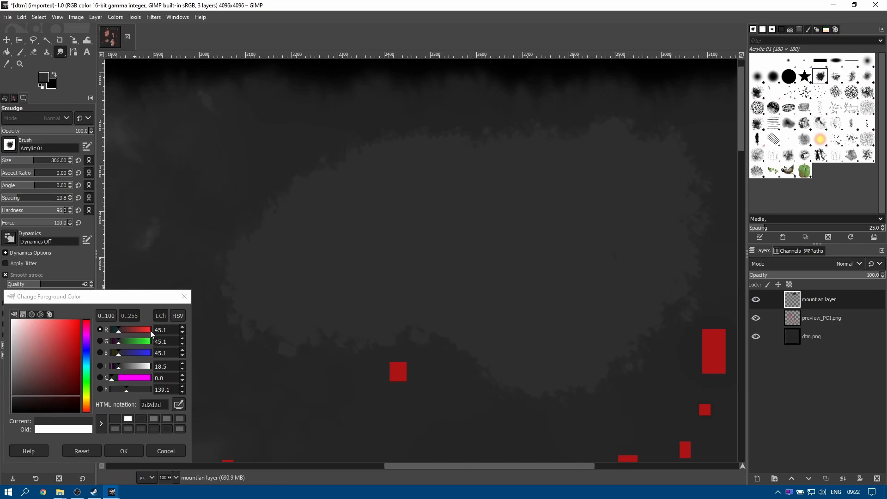
Step: Raise the foreground lightness to 21.5 (343434) and paint a smaller second tier inside the mountain's base
mouse_move(172, 331)
mouse_down()
mouse_move(340, 198)
mouse_move(352, 158)
mouse_move(279, 152)
mouse_move(231, 204)
mouse_move(291, 224)
mouse_move(267, 214)
mouse_move(224, 226)
mouse_move(269, 213)
mouse_move(462, 218)
mouse_move(350, 250)
mouse_move(176, 234)
mouse_move(150, 294)
mouse_move(301, 292)
mouse_move(326, 261)
mouse_move(319, 261)
mouse_move(358, 231)
mouse_move(555, 209)
mouse_move(608, 222)
mouse_move(538, 290)
mouse_move(403, 260)
mouse_move(234, 320)
mouse_up()
click(183, 363)
click(183, 363)
click(183, 364)
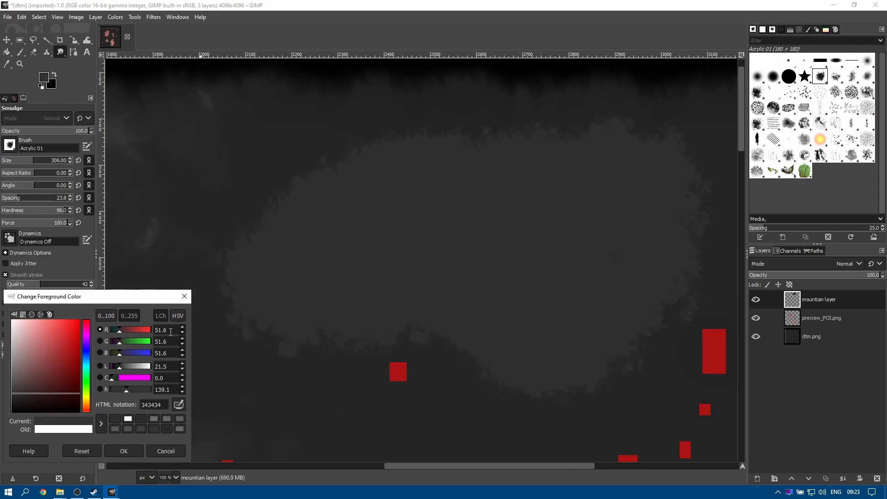
mouse_move(299, 275)
mouse_down()
mouse_move(420, 208)
mouse_move(604, 209)
mouse_move(603, 227)
mouse_move(568, 275)
mouse_move(467, 262)
mouse_move(336, 272)
mouse_move(518, 361)
mouse_move(560, 348)
mouse_move(268, 331)
mouse_move(252, 339)
mouse_up()
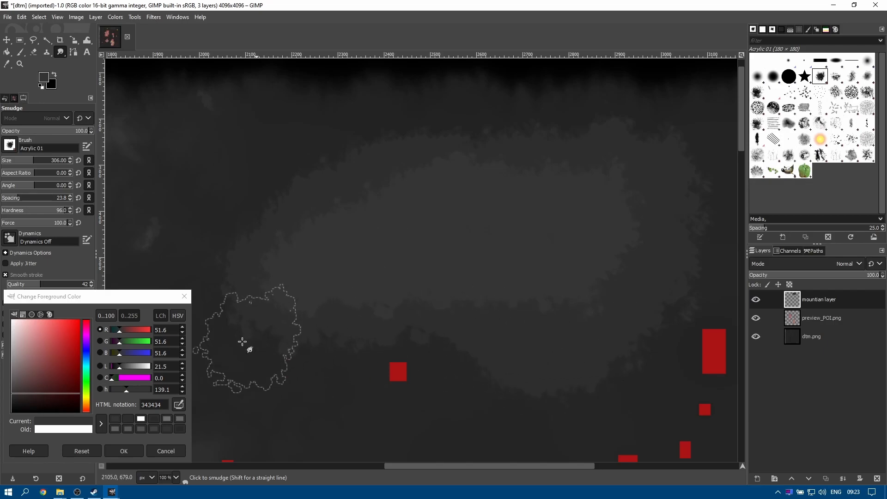
Step: Raise the foreground lightness to 27.5 (414141) and paint a smaller third tier inside the second with a 188 px brush
click(185, 365)
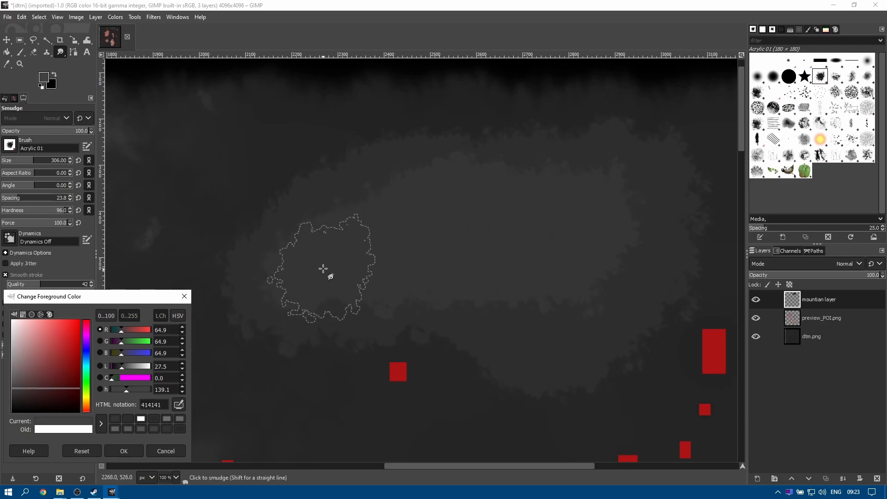
click(26, 163)
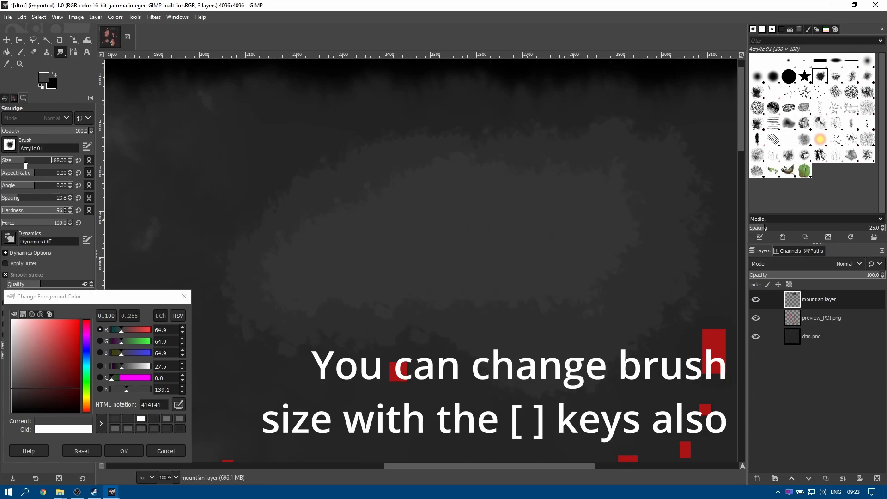
mouse_move(315, 265)
mouse_down()
mouse_move(430, 210)
mouse_move(477, 222)
mouse_move(491, 210)
mouse_move(584, 219)
mouse_move(583, 239)
mouse_move(562, 253)
mouse_move(376, 259)
mouse_up()
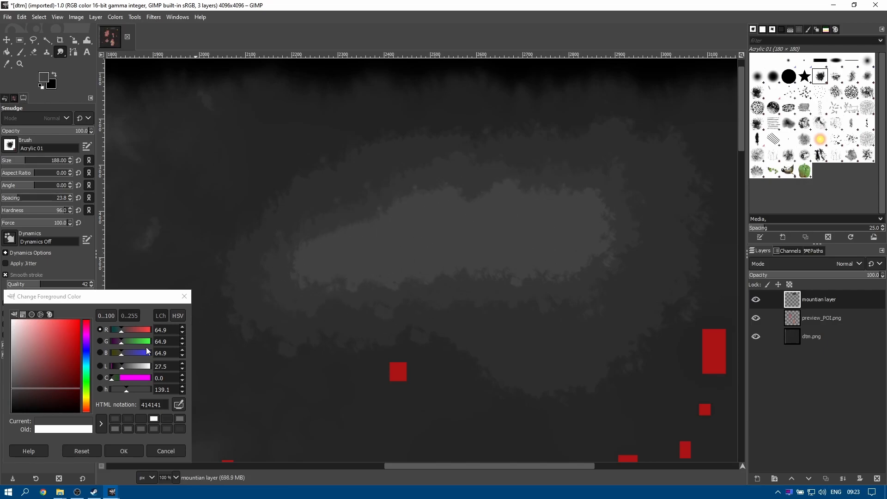
Step: Raise the foreground lightness to 30.5 (484848) and use a smaller brush for the next tier inside the third
click(183, 366)
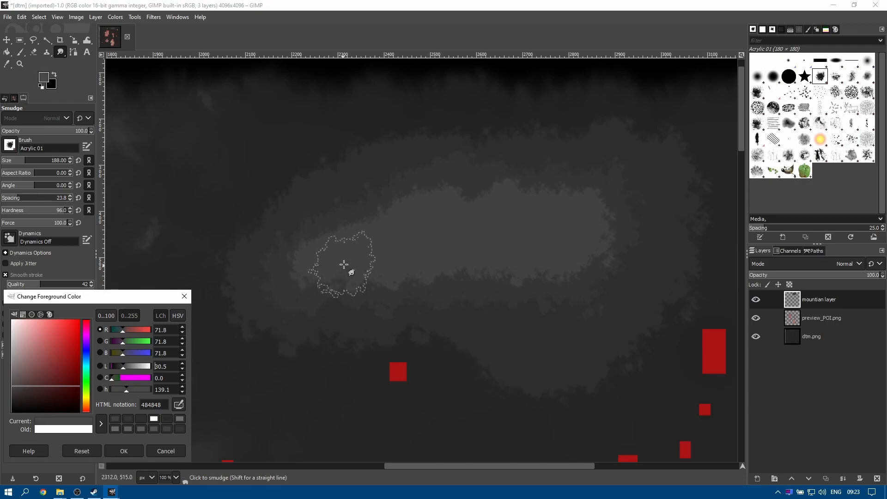
click(22, 165)
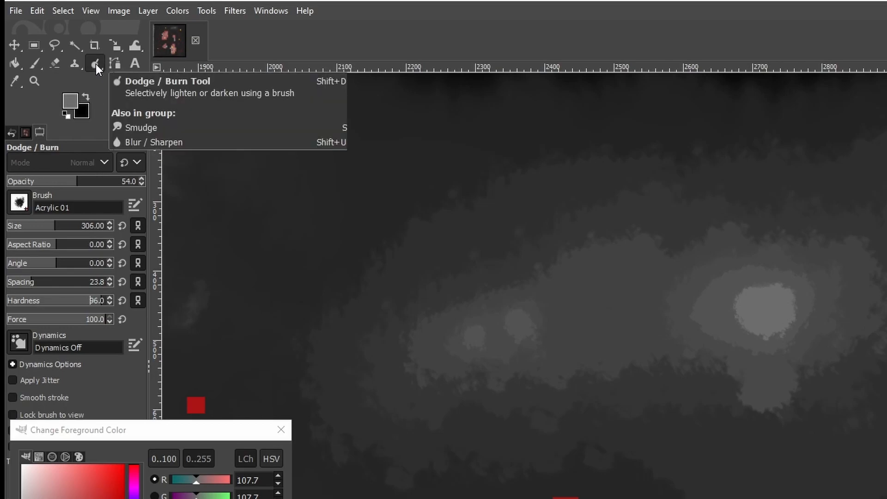
Step: Switch to the Dodge/Burn tool and apply it to the saddle between the mountain's peaks
click(96, 63)
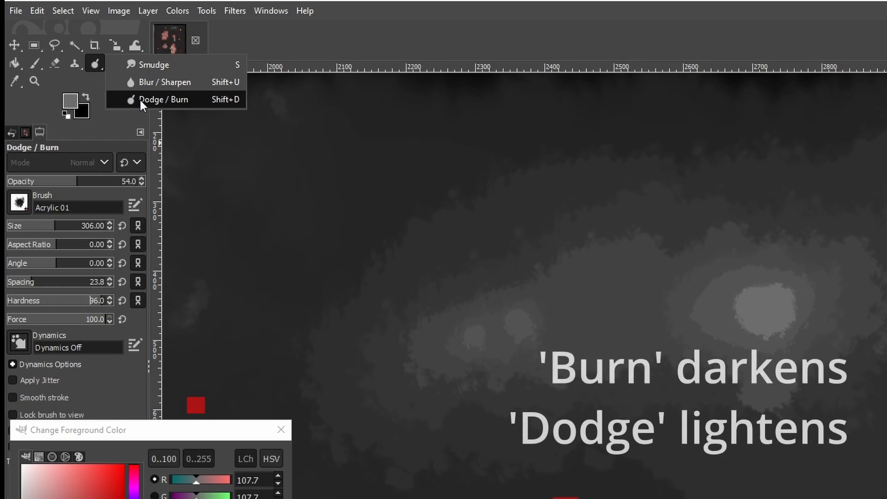
click(140, 100)
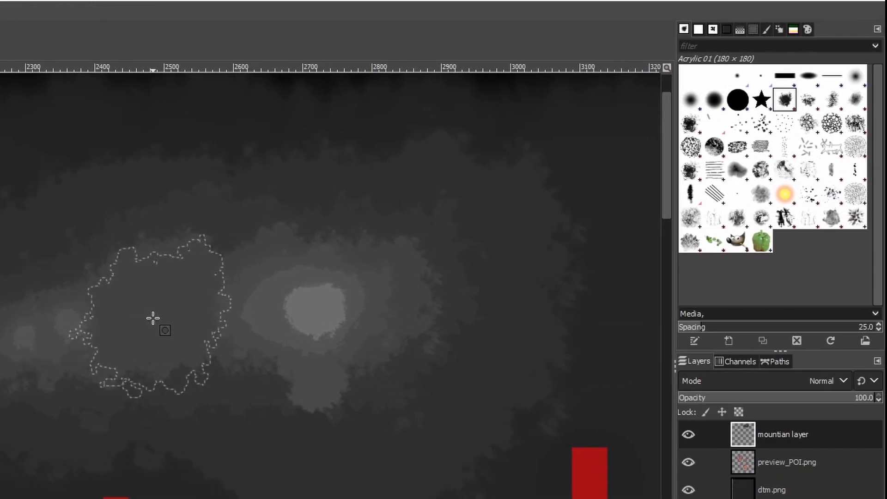
click(153, 318)
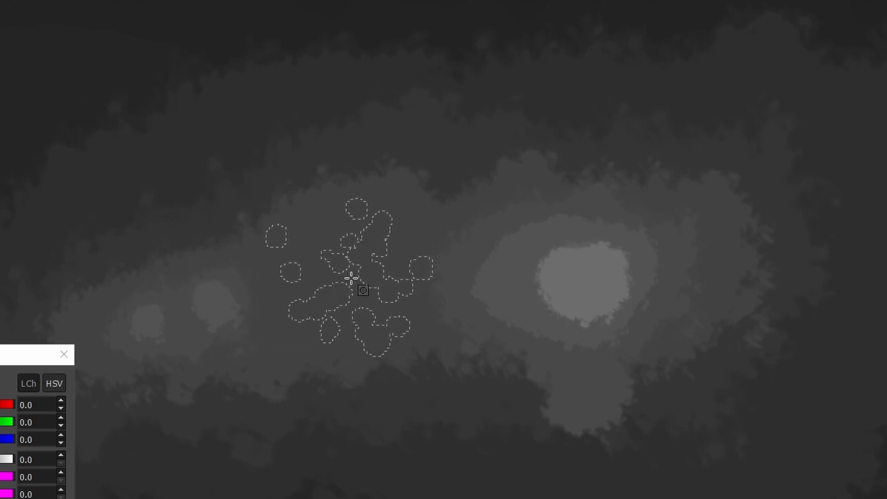
Step: Try burning dark spots into the mountain's lower slope between the peaks with the Bristles 02 brush at force 100
click(367, 363)
scroll(417, 385, up, 3)
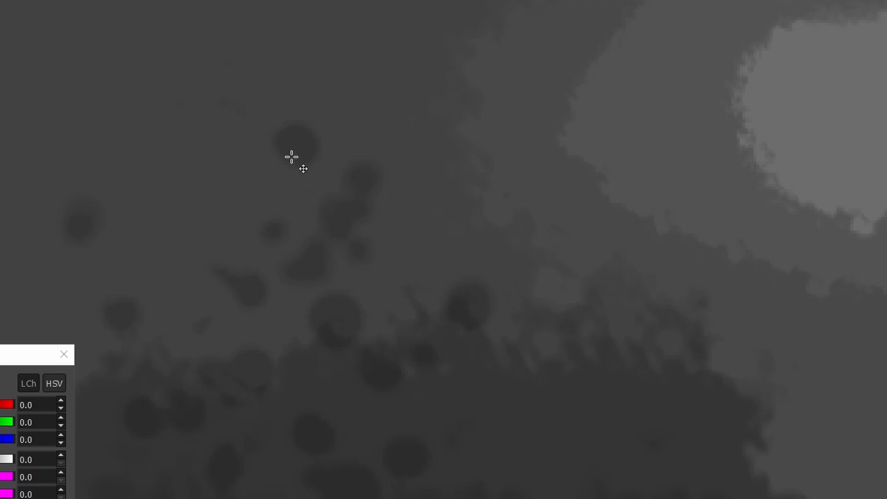
scroll(343, 345, up, 3)
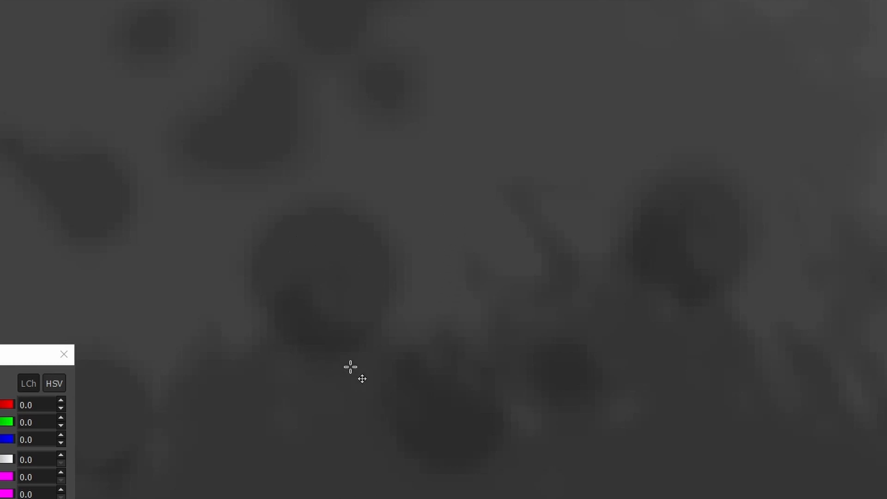
scroll(360, 330, down, 3)
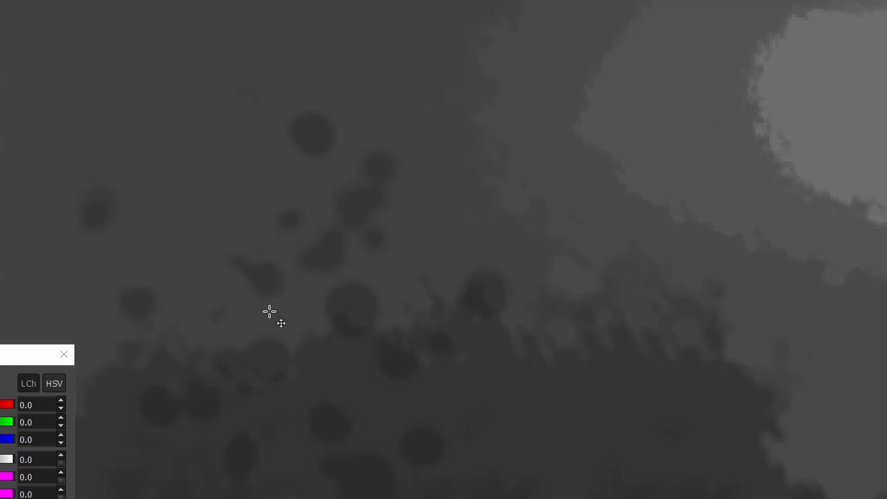
scroll(424, 405, down, 1)
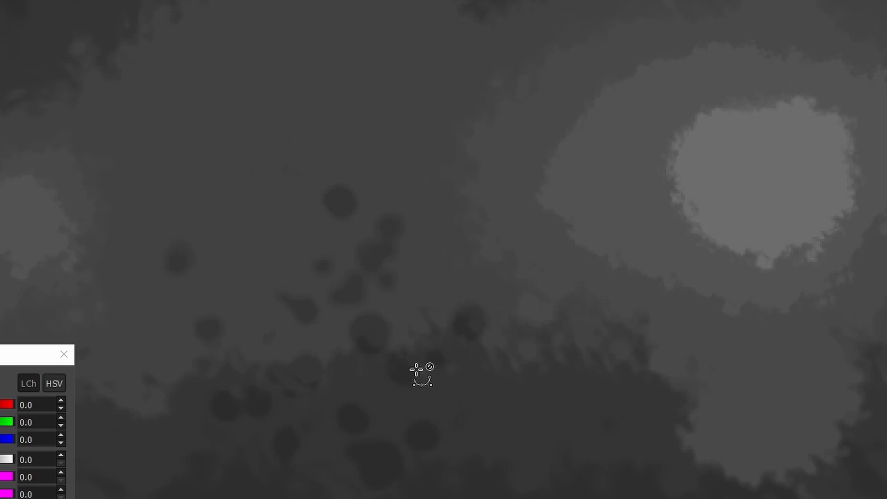
scroll(416, 370, down, 2)
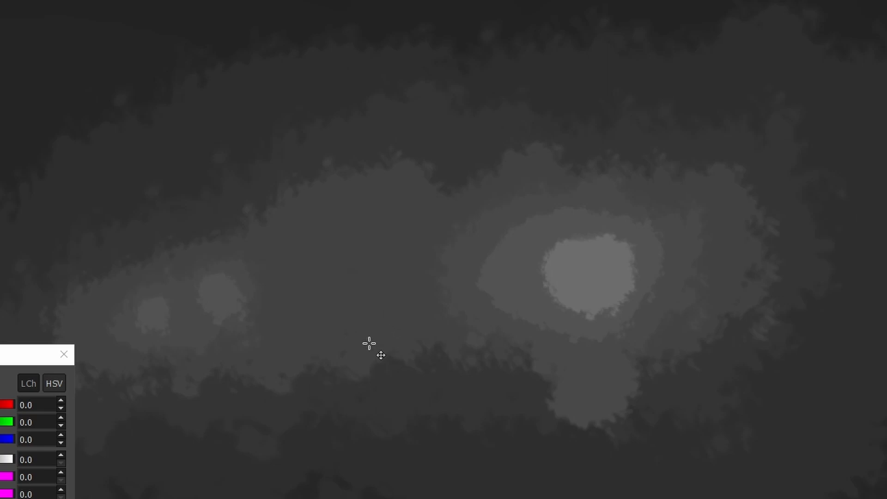
Step: Reduce the Dodge/Burn force to 16 and burn subtle spots into the mountain's lower slope with the 177 px Bristles 02 brush
key(shift+d)
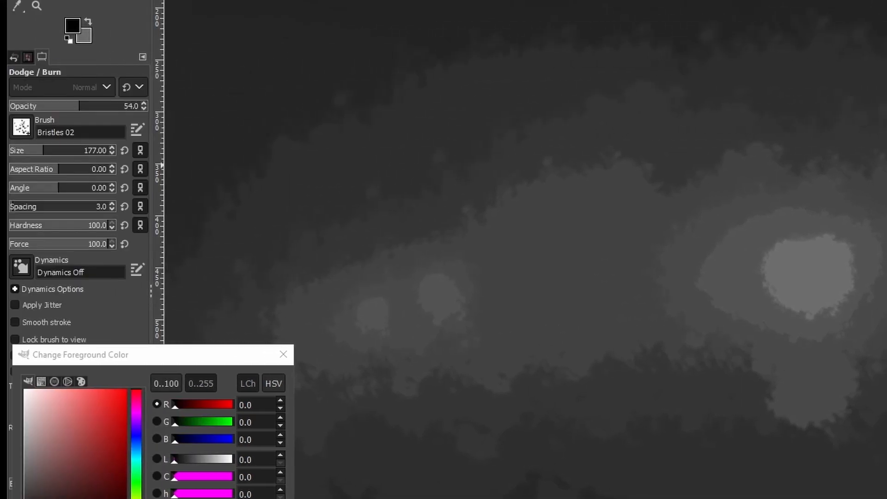
drag(66, 252, 52, 252)
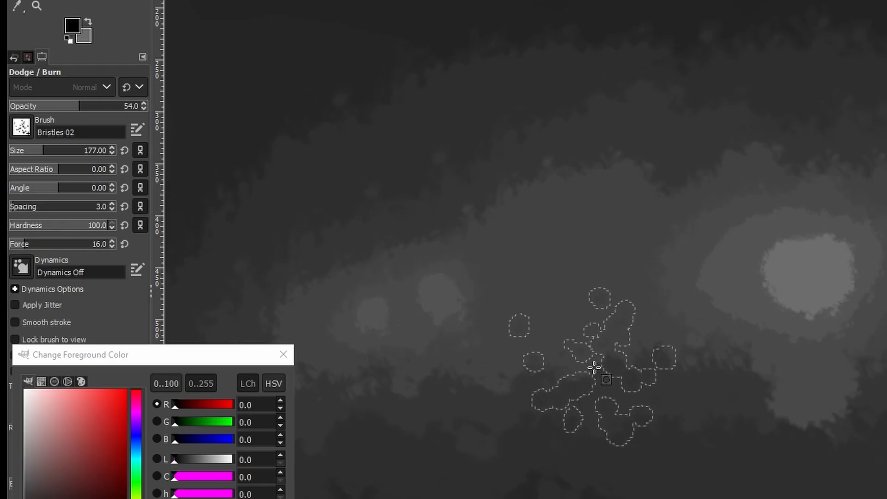
scroll(659, 362, up, 5)
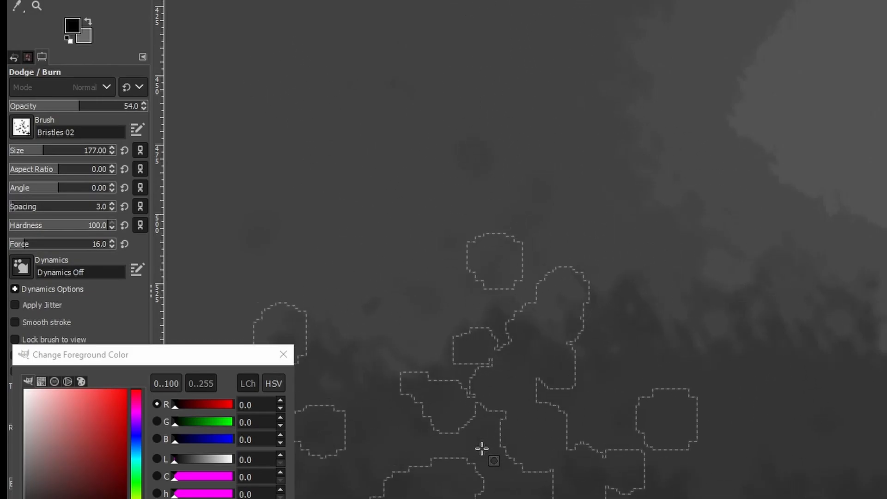
scroll(589, 324, down, 1)
scroll(592, 327, down, 2)
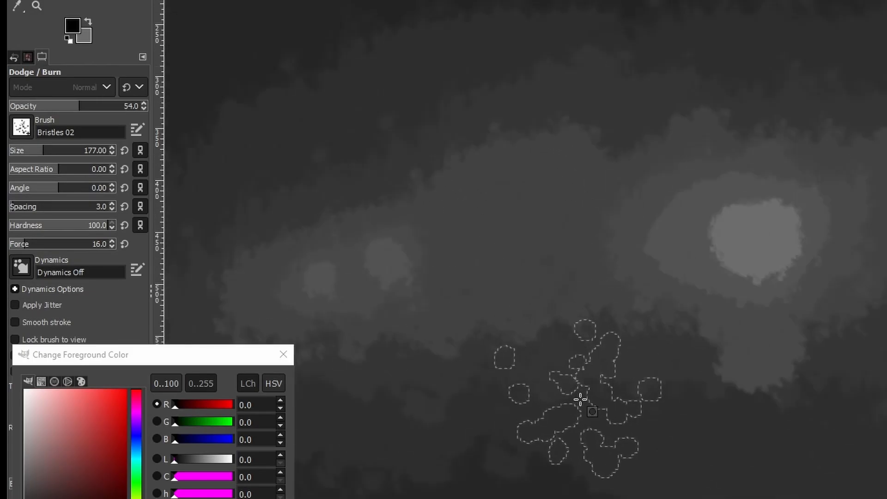
scroll(595, 347, down, 3)
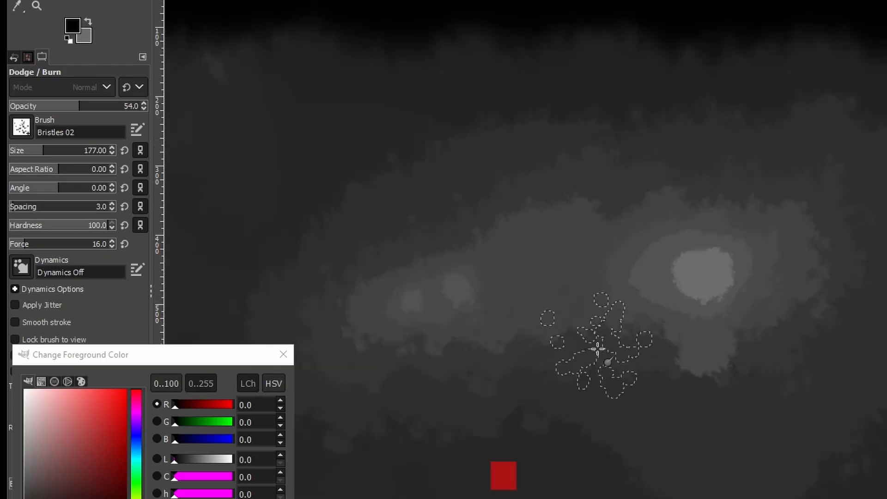
Step: Move the color dialog clear of the tool options and set the Dodge/Burn type to Dodge
scroll(635, 408, up, 1)
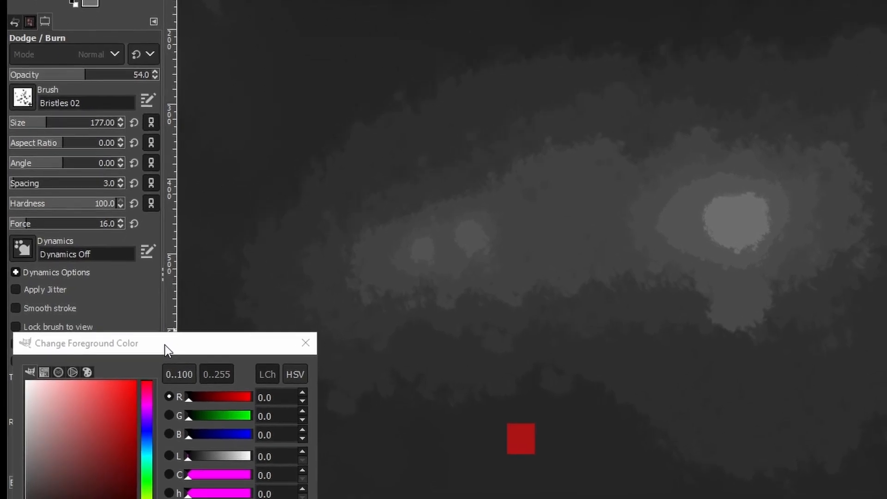
mouse_move(223, 383)
mouse_down()
mouse_move(237, 426)
mouse_move(254, 440)
mouse_up()
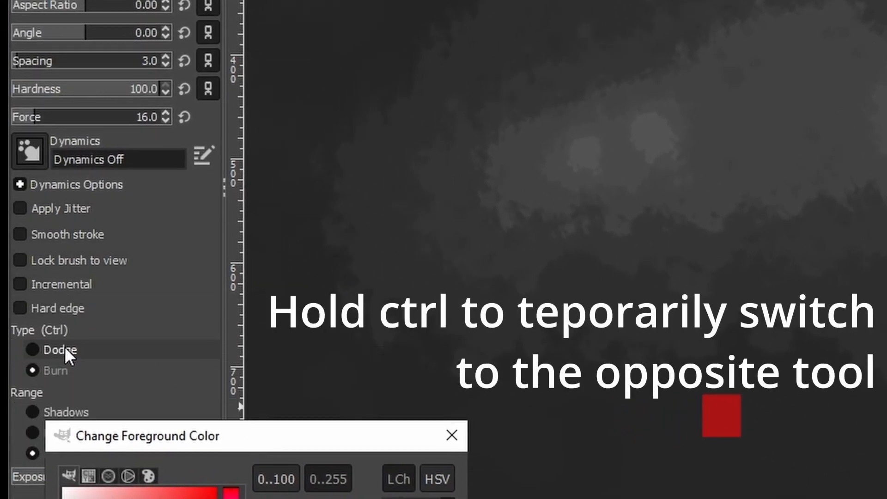
click(37, 351)
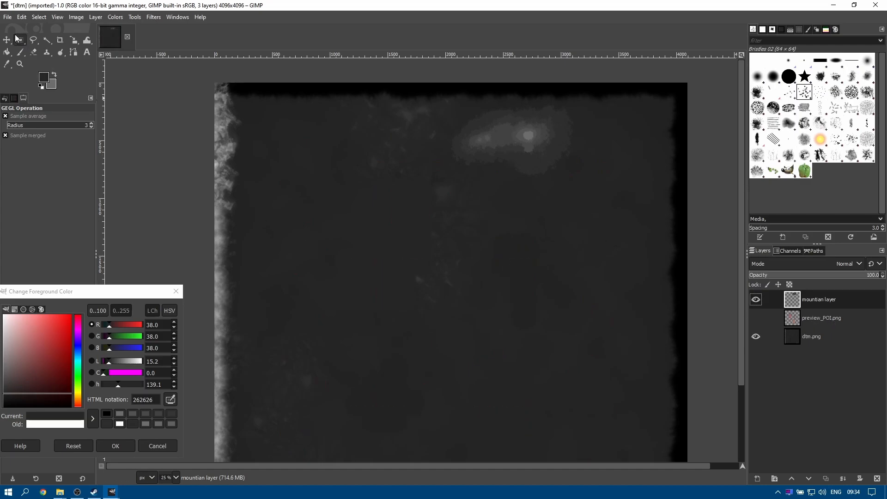
Step: Switch to File Explorer, go to the map's workspace folder and make a backup copy of dtm.png there
click(8, 18)
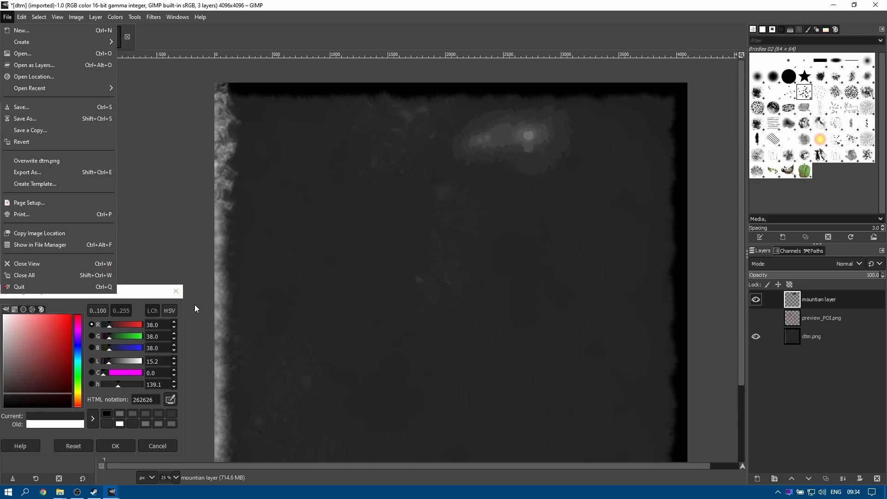
click(60, 495)
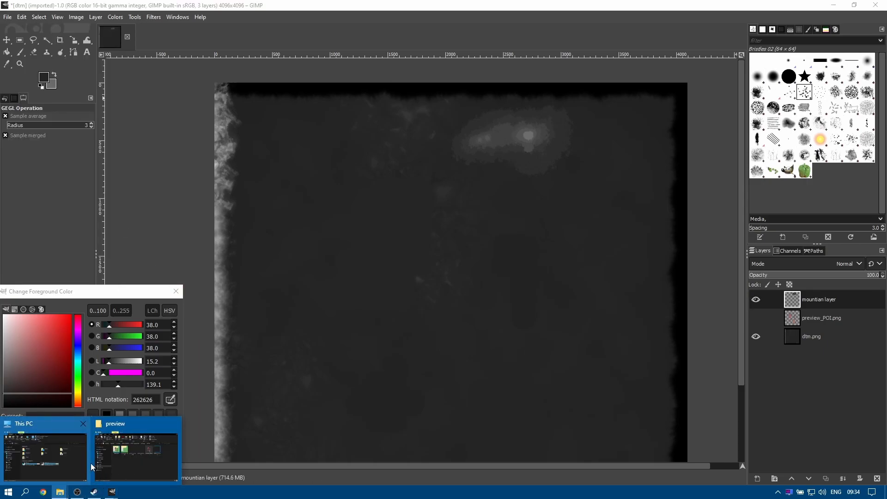
click(139, 462)
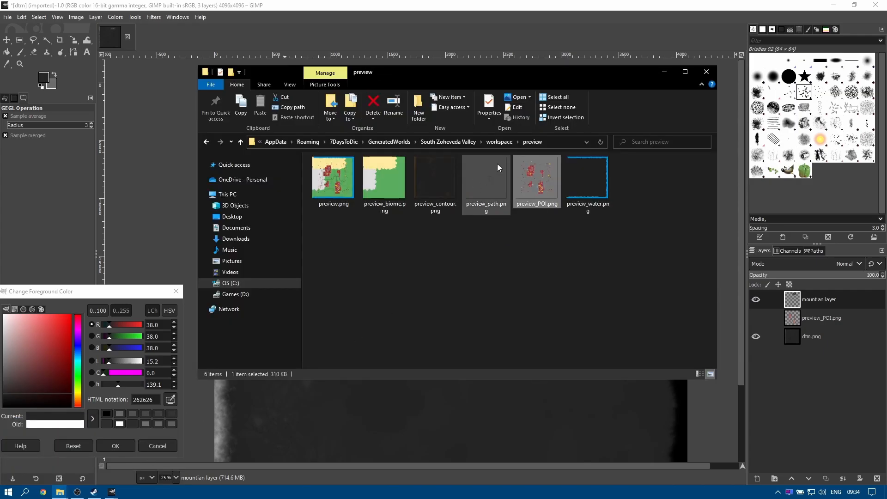
click(500, 142)
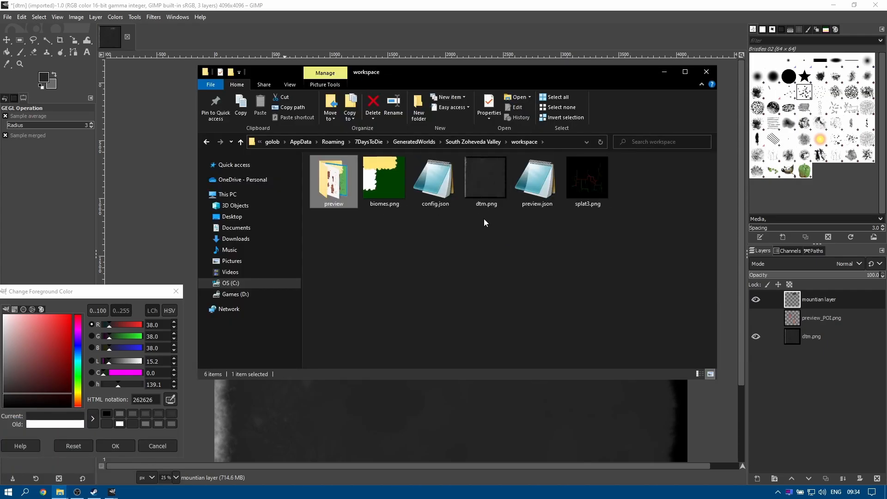
click(484, 179)
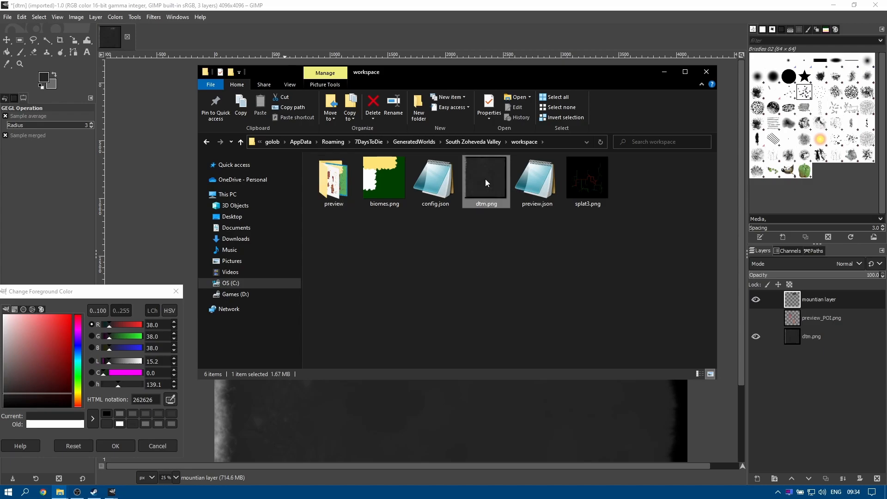
drag(485, 181, 481, 273)
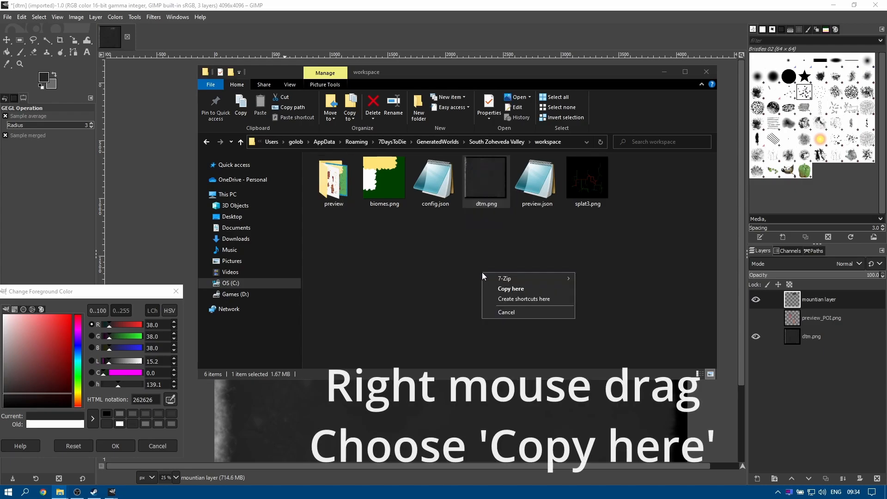
click(512, 289)
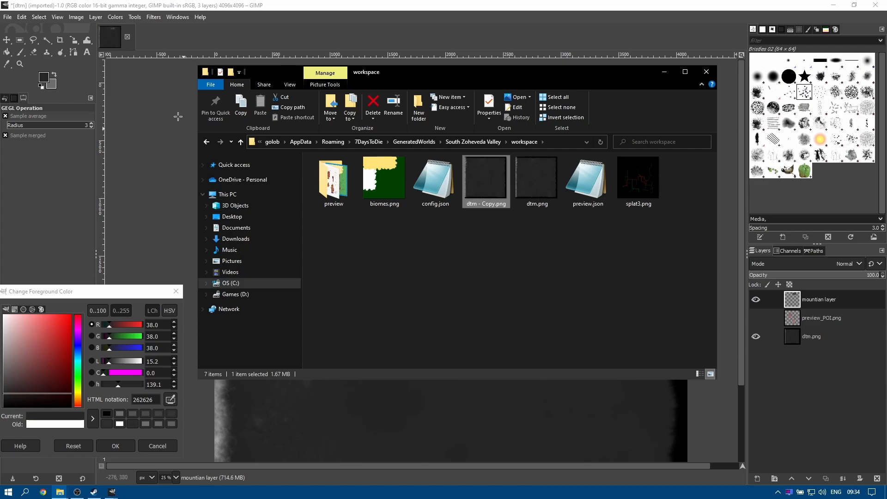
Step: Return to GIMP and export the edited height map over the original dtm.png
click(122, 9)
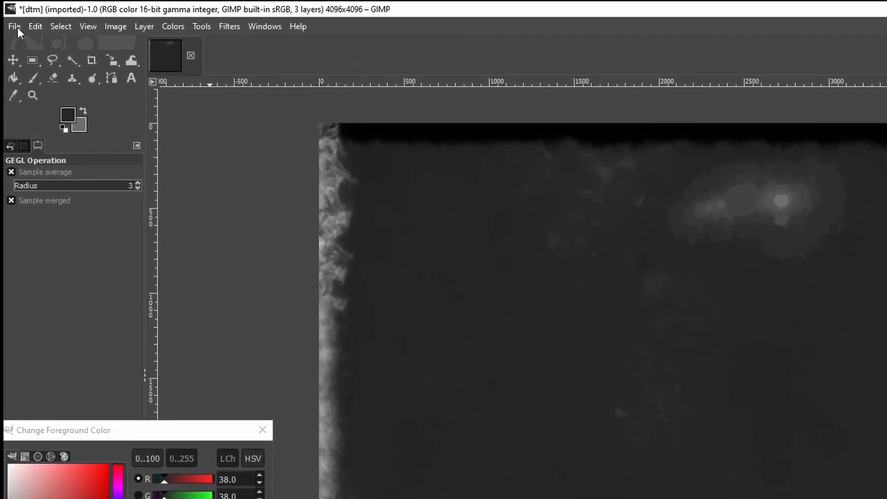
click(8, 17)
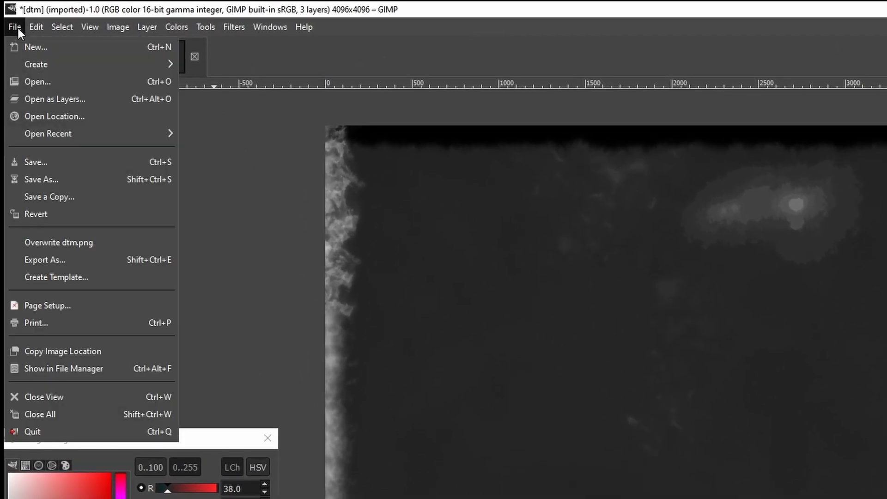
click(67, 245)
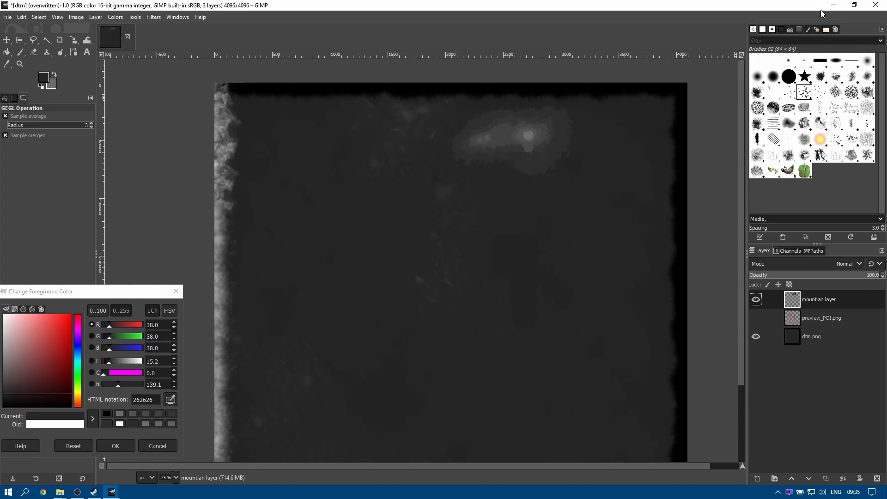
Step: Switch to 7 Days to Die and compile the edited map with the mapc console command, closing the console when finished
click(834, 6)
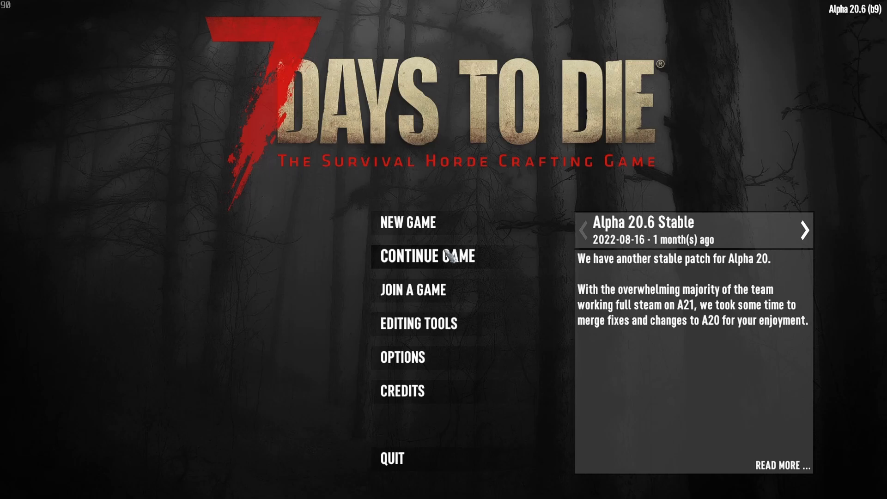
key(F1)
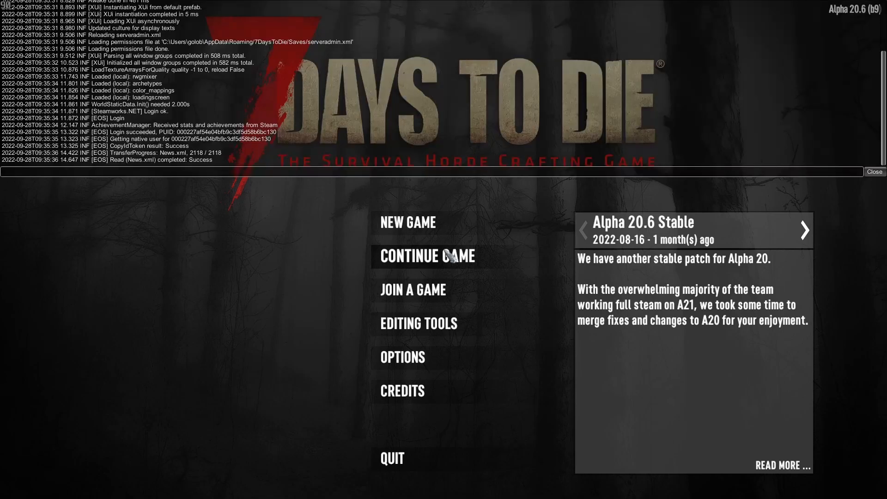
text(mapc)
key(Return)
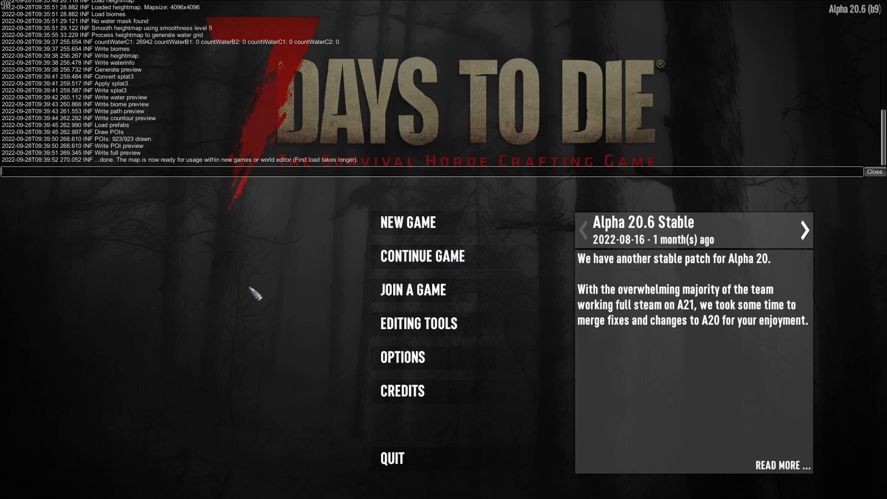
key(F1)
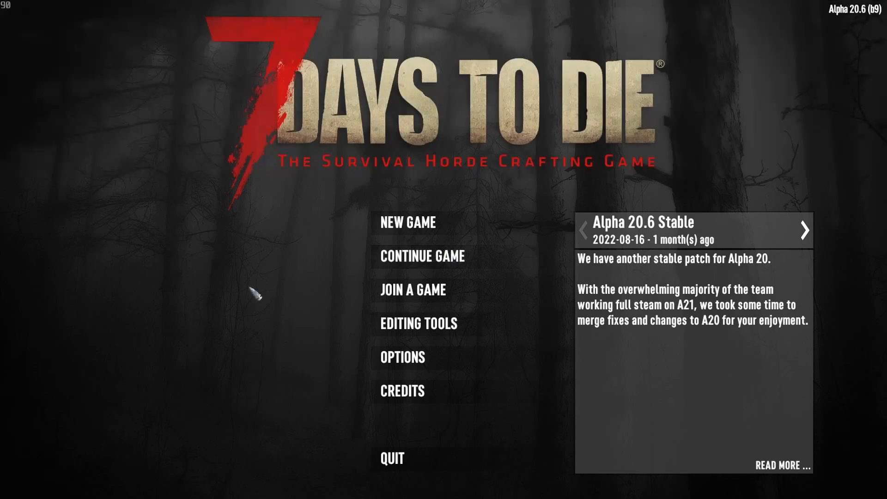
Step: Start a new game named mountain demo 02 on the South Zoheveda Valley world
click(399, 230)
click(407, 124)
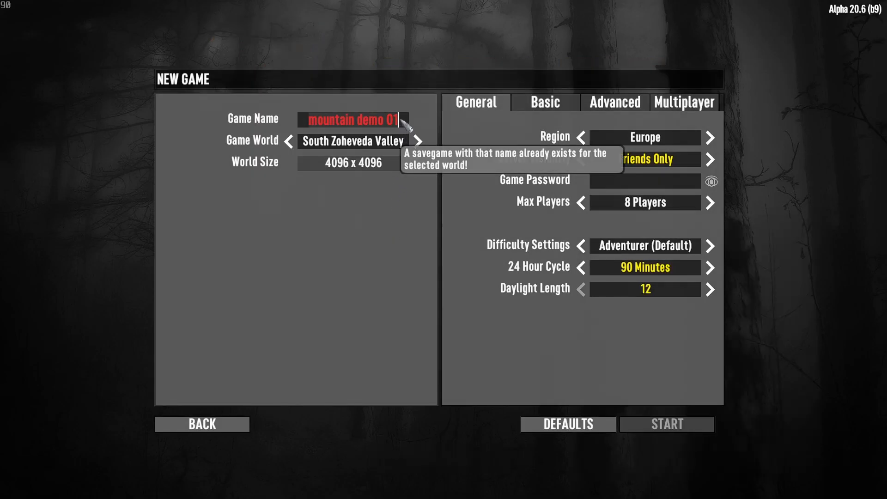
key(BackSpace)
text(2)
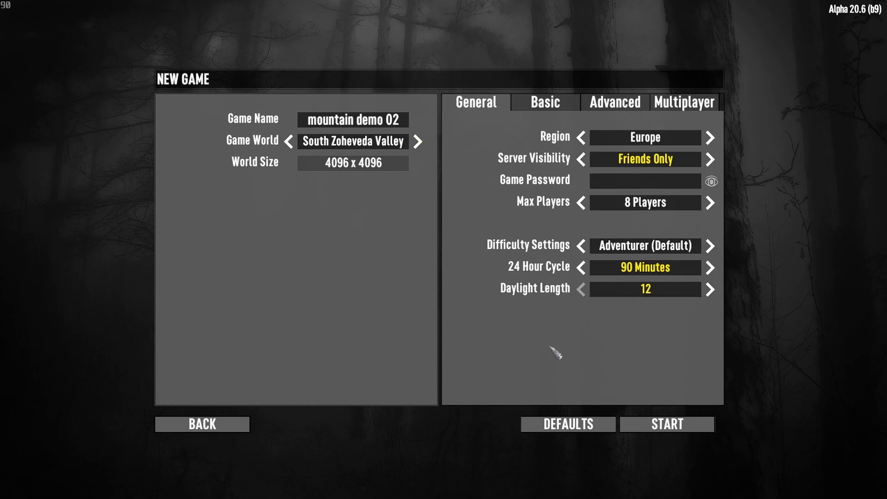
click(657, 428)
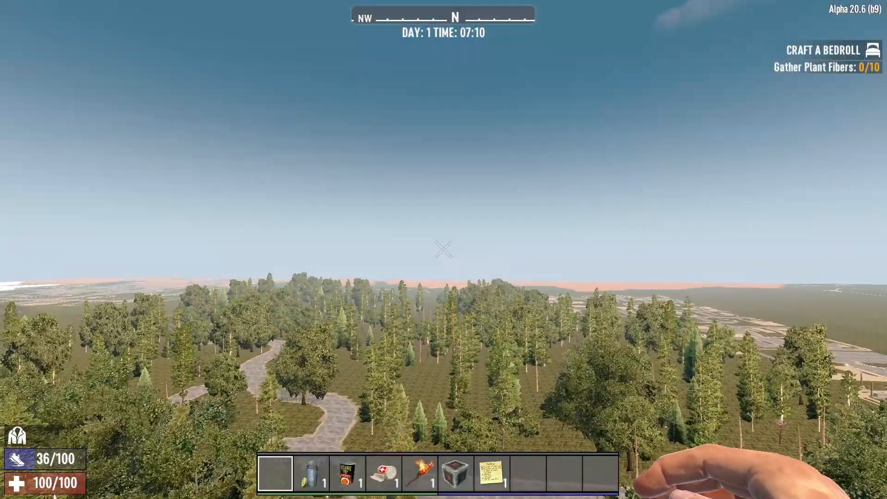
Step: Fly north to the desert and examine the shape of the custom tiered mountains from the air and near the ground
key(shift+w)
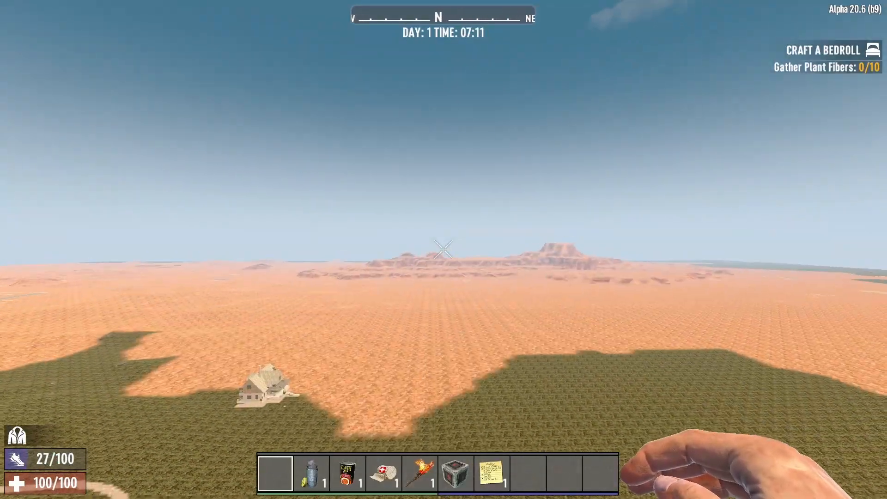
key(shift+w)
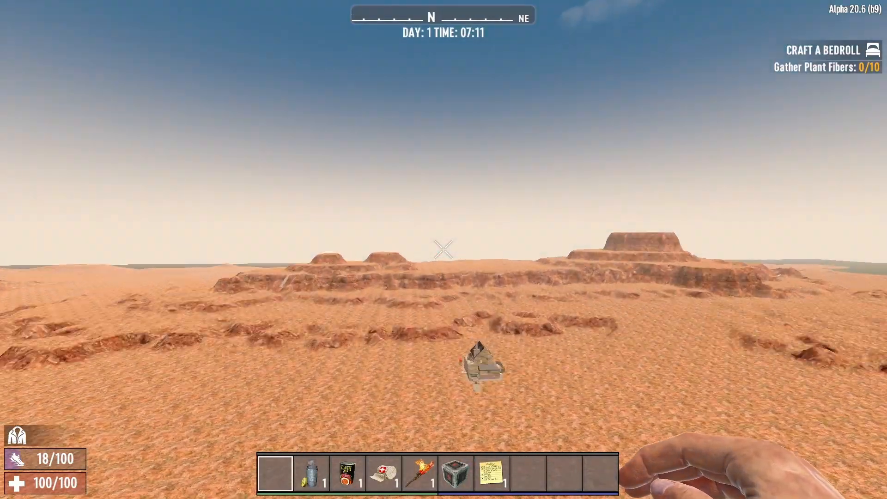
key(shift+w)
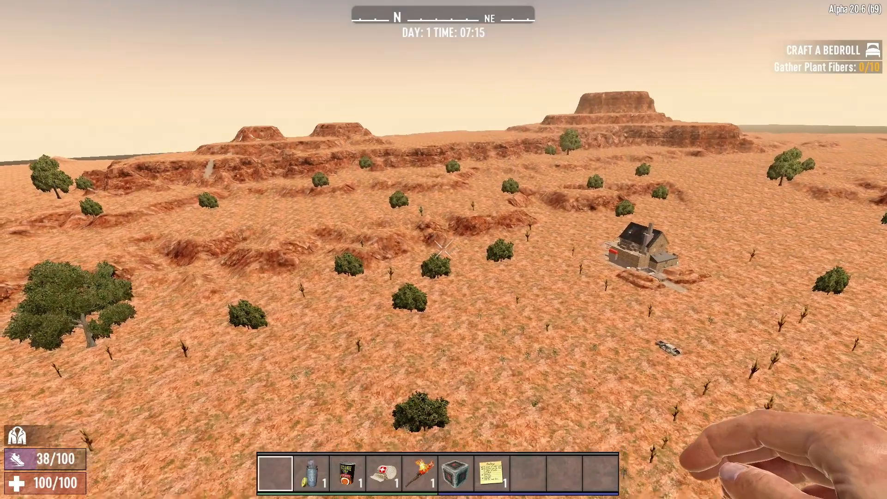
key(shift+w)
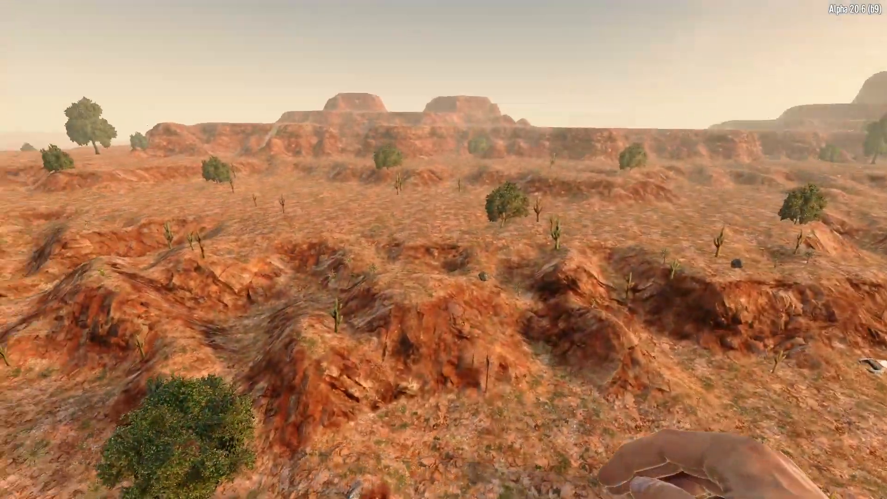
key(shift+w)
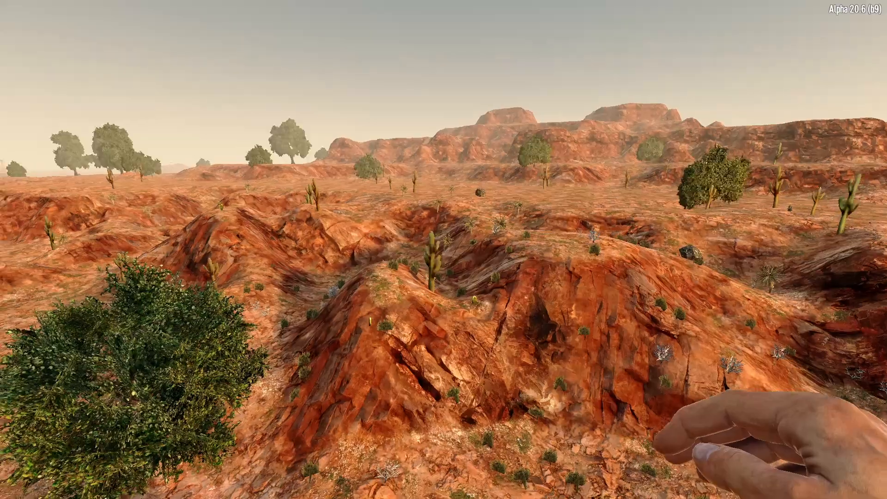
key(shift+w)
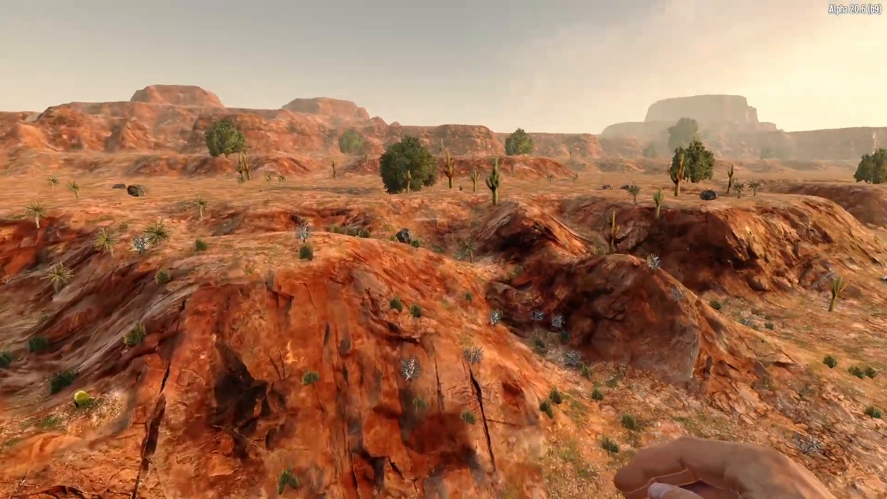
key(shift+w)
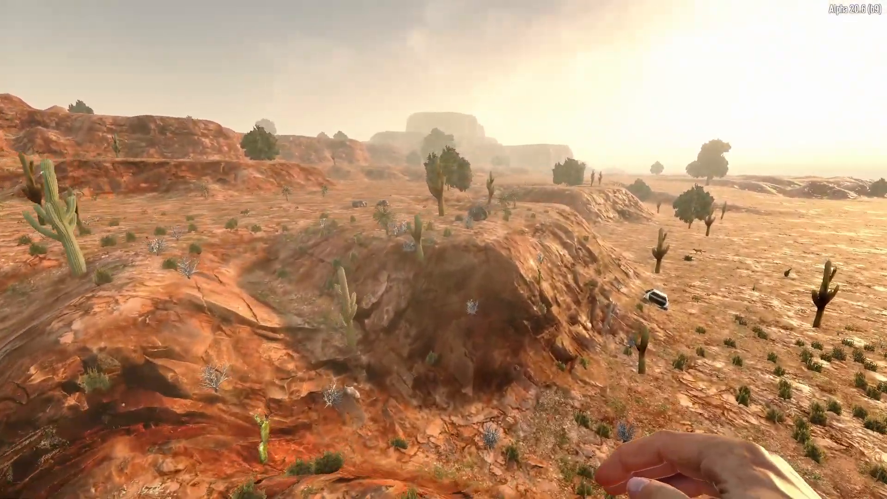
key(shift+w)
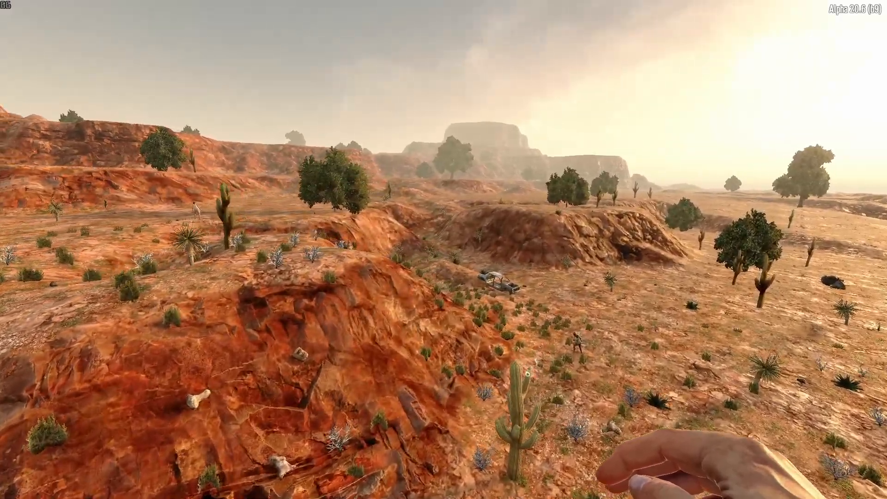
key(shift+w)
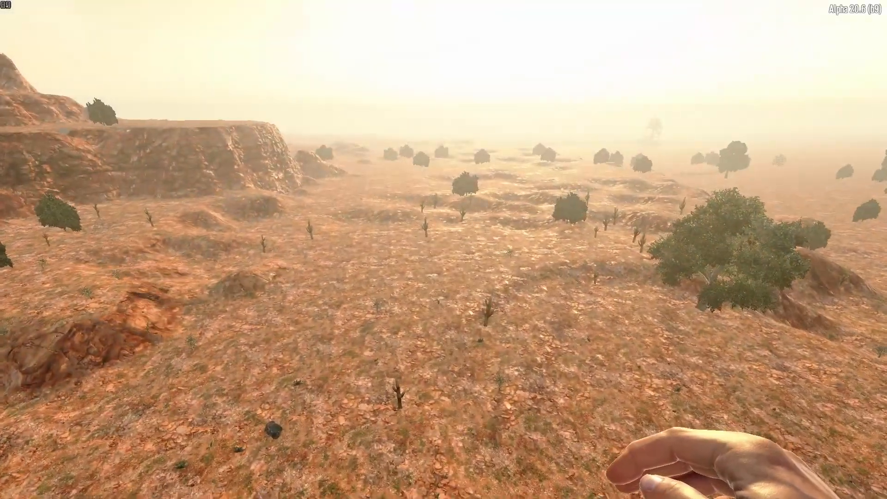
key(shift+w)
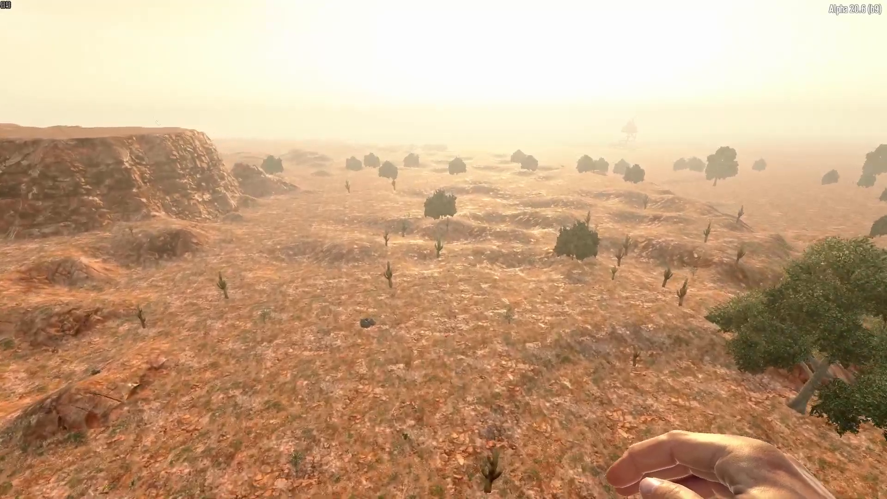
key(shift+w)
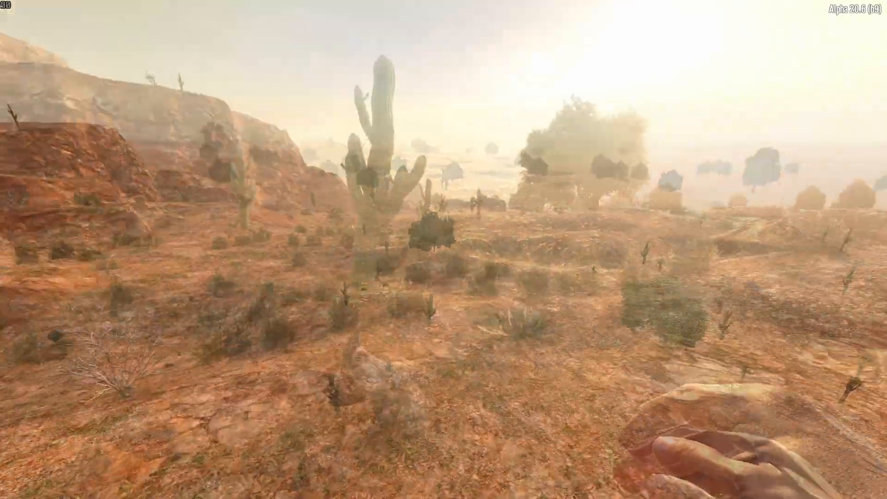
key(shift+w)
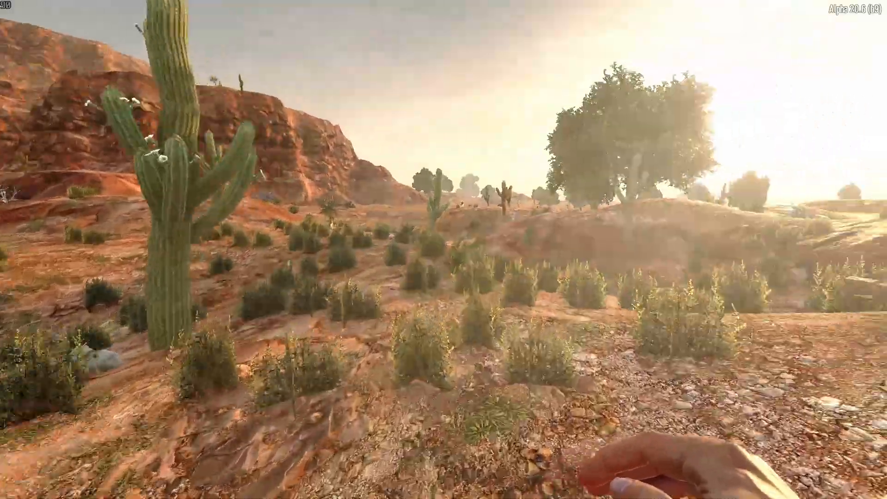
key(shift+w)
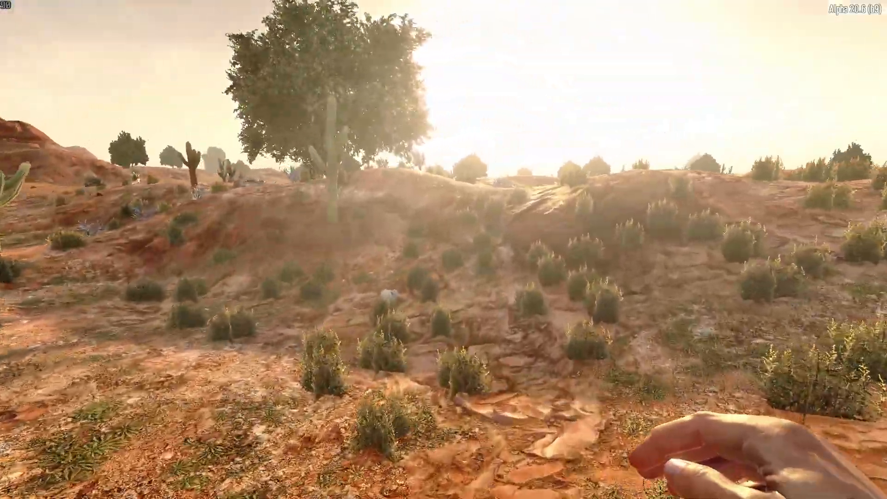
key(shift+w)
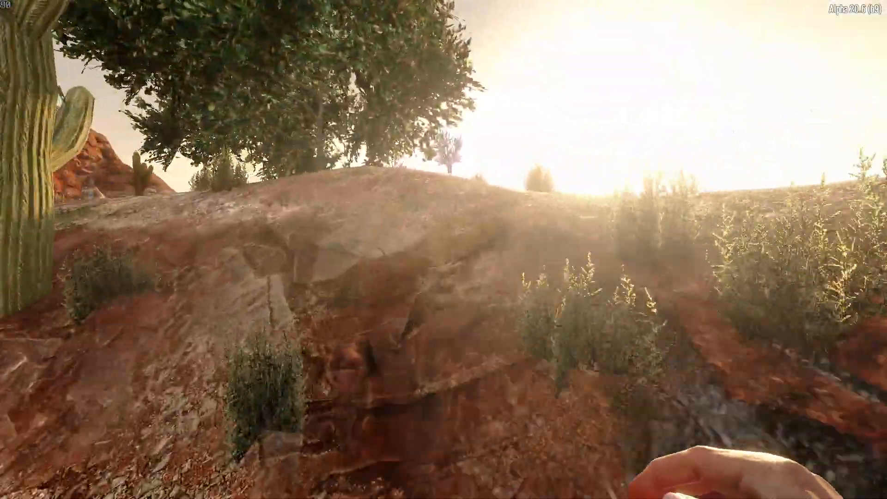
key(shift+w)
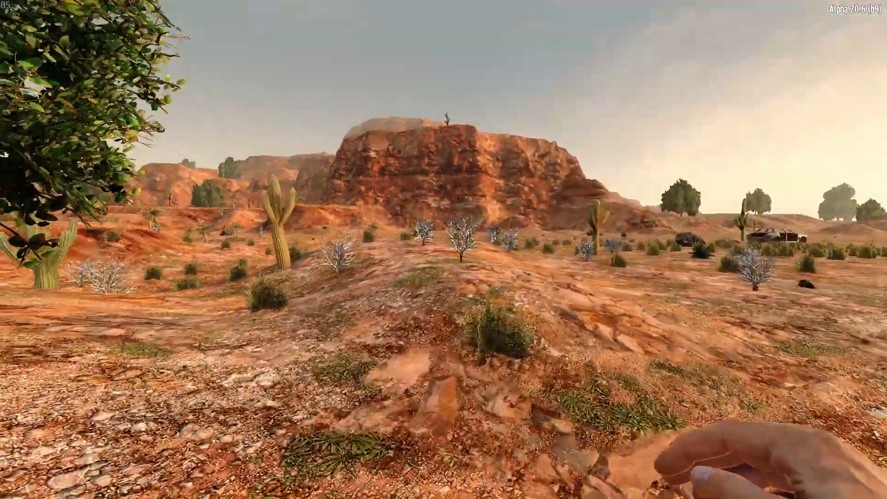
key(shift+w)
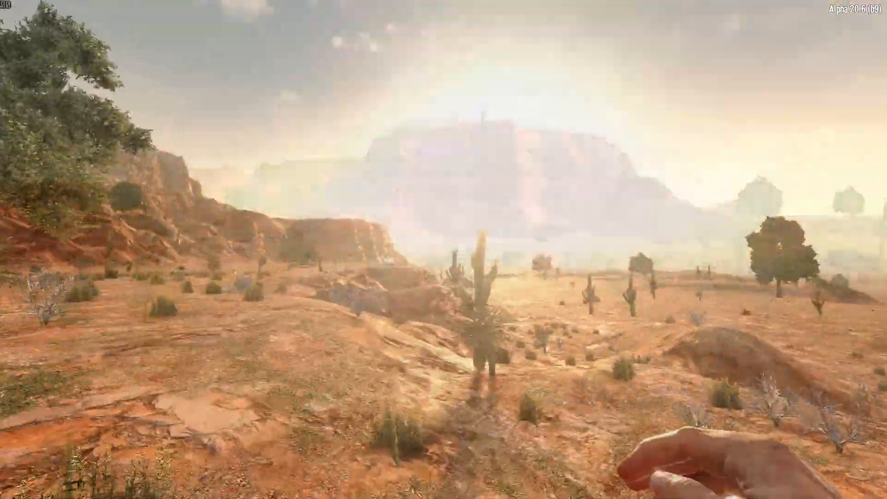
key(shift+w)
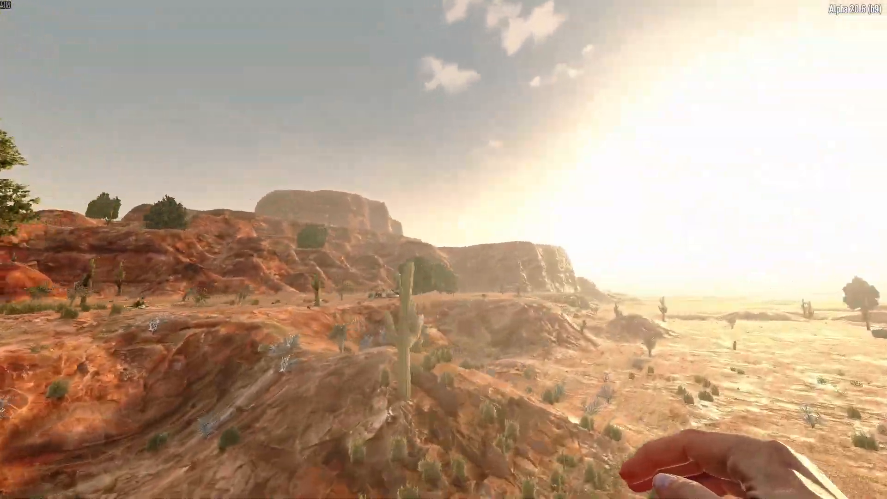
key(shift+w)
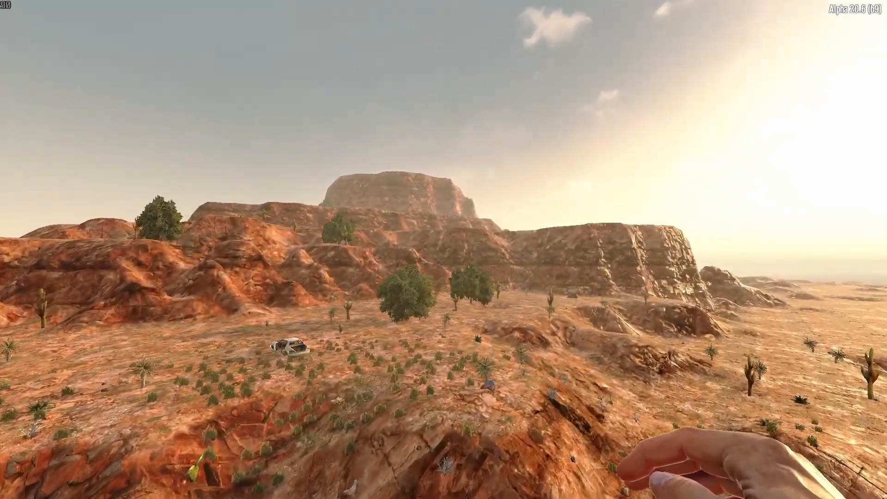
key(shift+w)
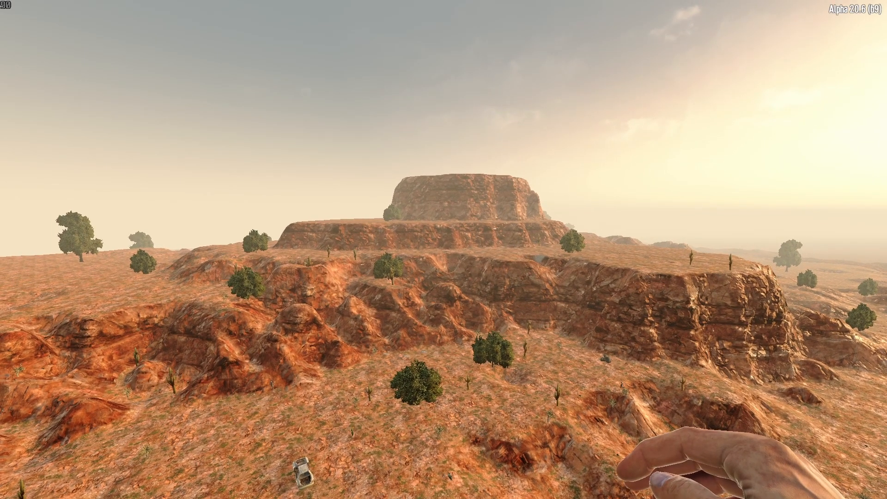
key(w)
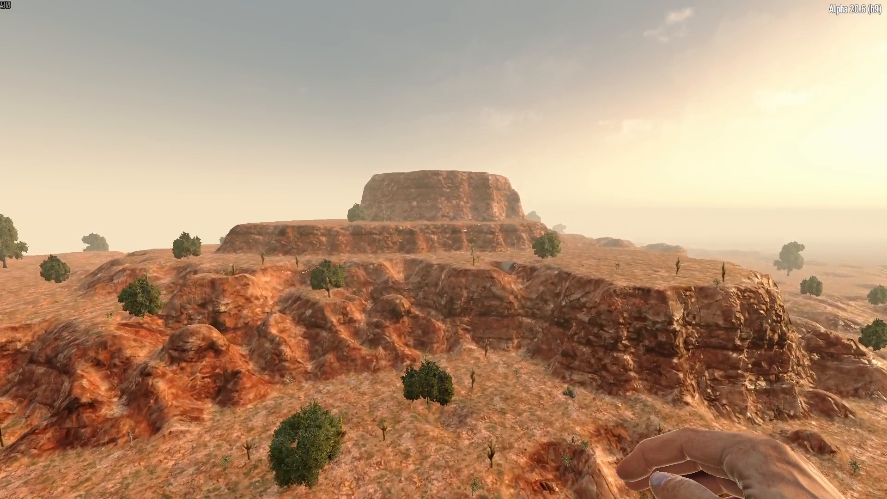
key(d)
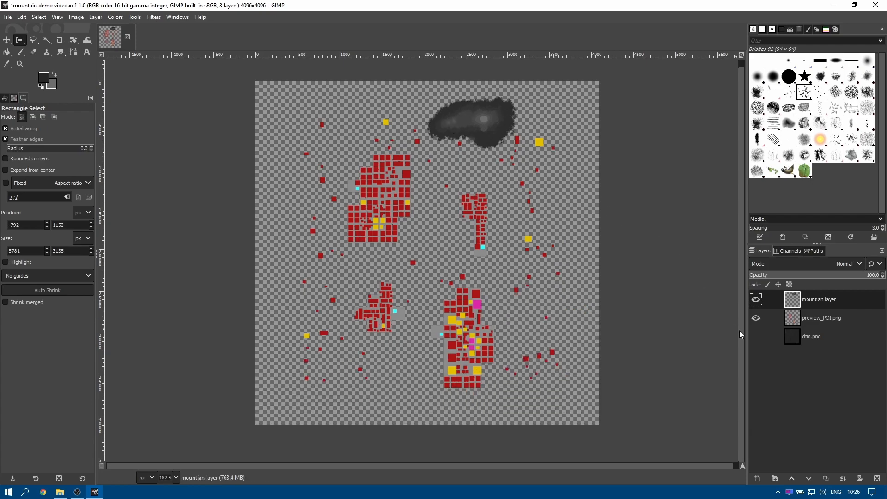
Step: Switch to GIMP, show the dtm.png layer and outline the painted mountain on the mountian layer with a freehand selection
click(757, 338)
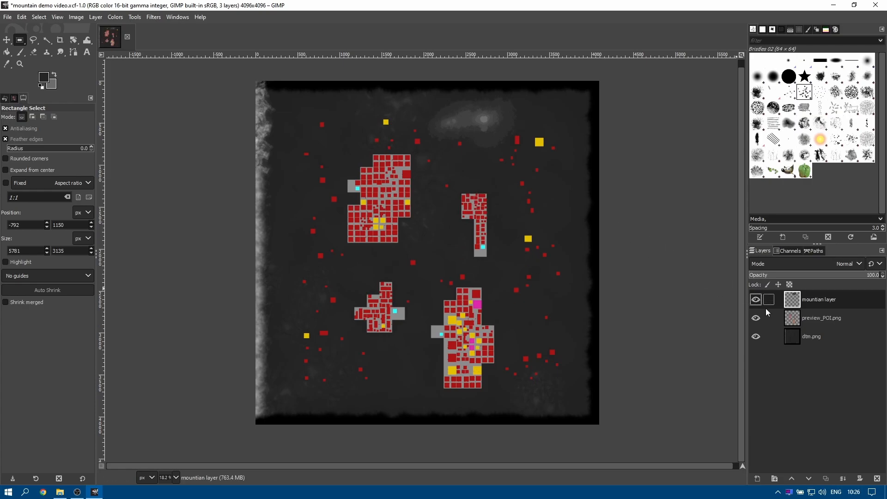
click(33, 40)
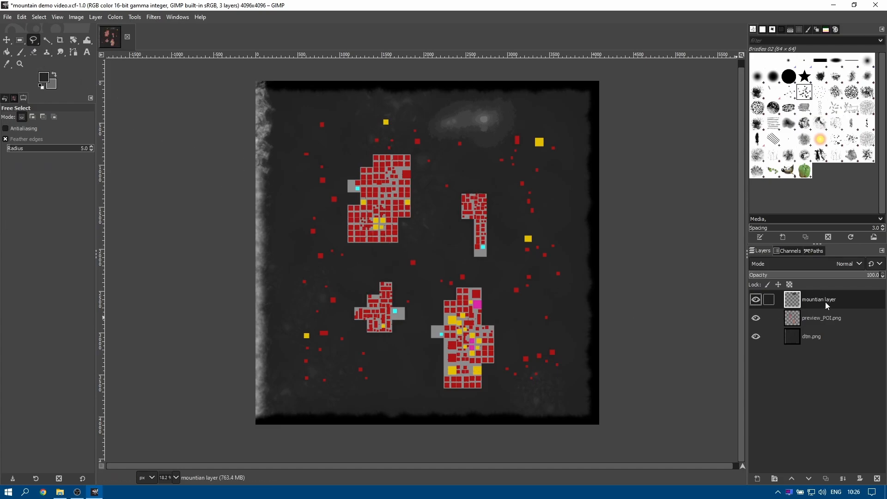
click(501, 90)
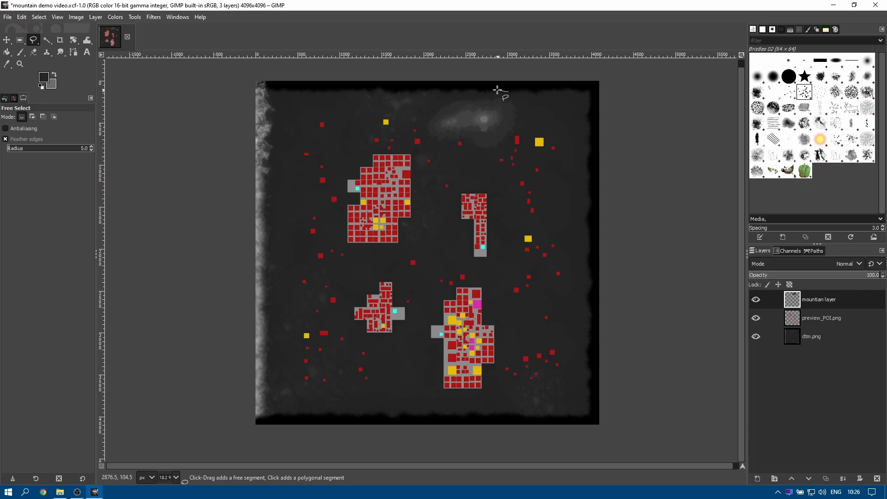
mouse_move(440, 172)
mouse_down()
mouse_move(501, 169)
mouse_move(534, 143)
mouse_up()
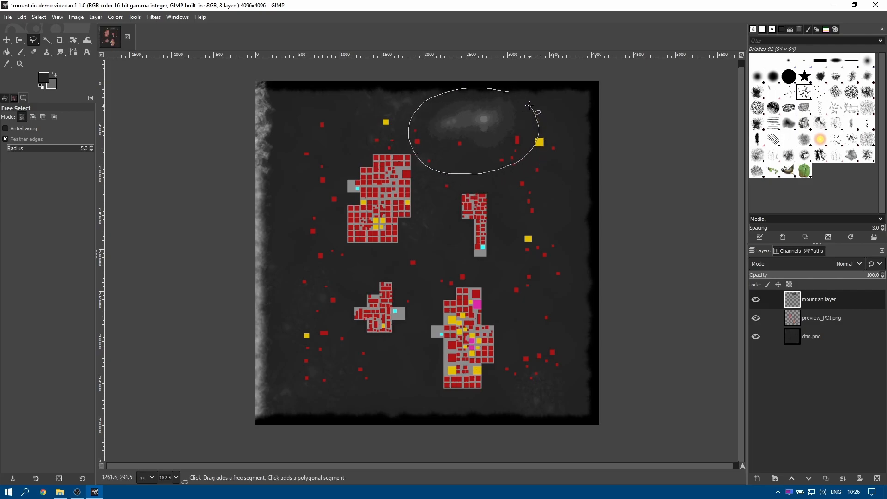
drag(522, 96, 522, 96)
key(Return)
Step: Copy the selected mountain, paste it and move the copy to the open southern area just west of the southeastern city
key(ctrl+c)
key(ctrl+c)
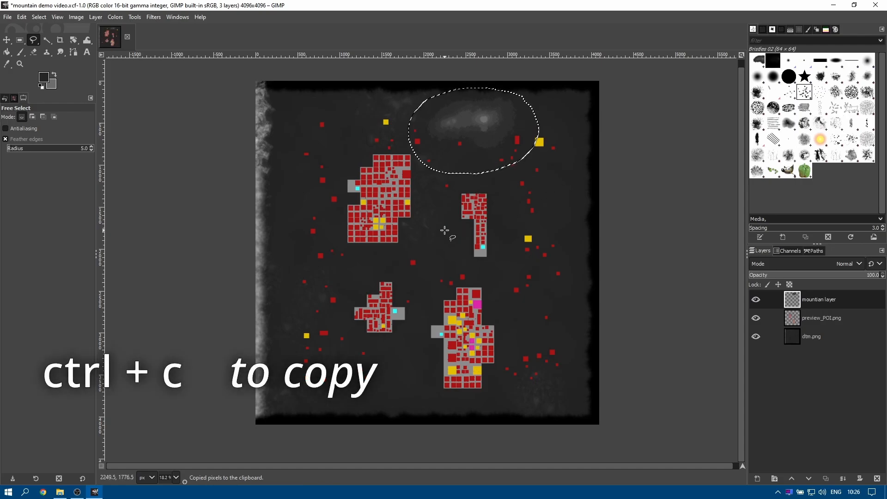
key(ctrl+v)
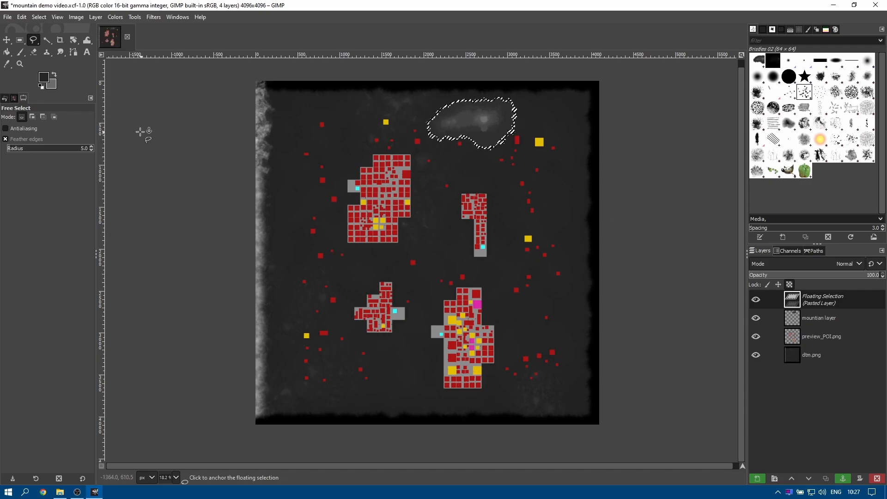
click(7, 40)
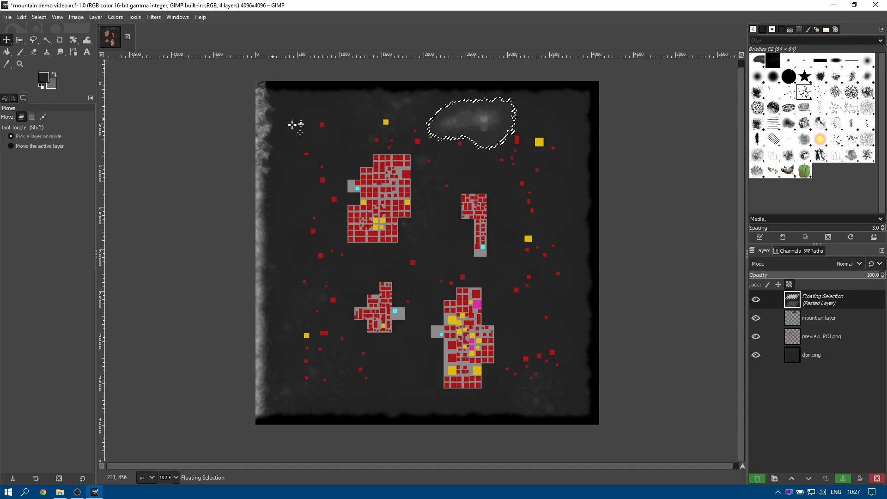
drag(480, 120, 414, 370)
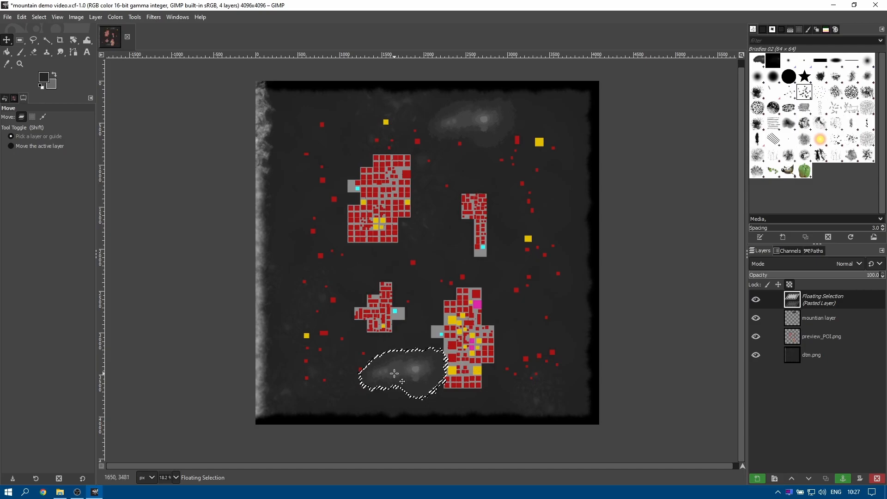
Step: Rotate the pasted southern mountain by -82.75° so it runs north to south, and move it slightly closer to the southeastern city
scroll(413, 370, up, 2)
scroll(417, 373, up, 4)
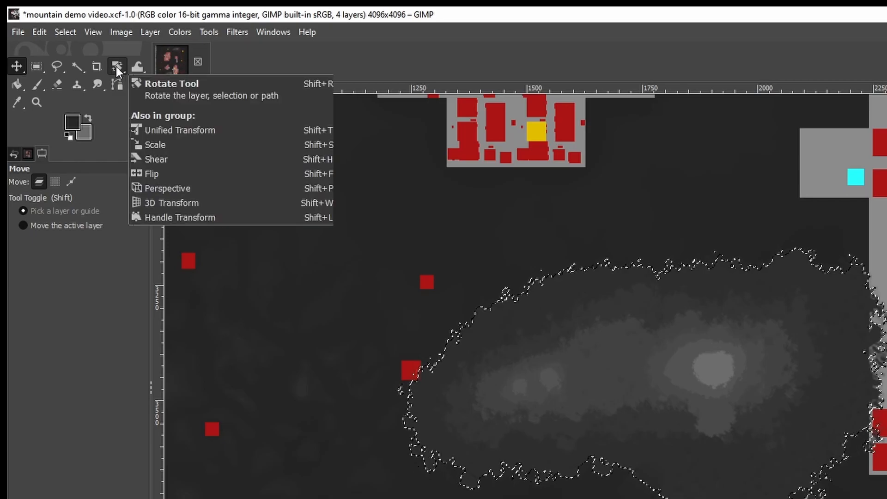
right_click(117, 65)
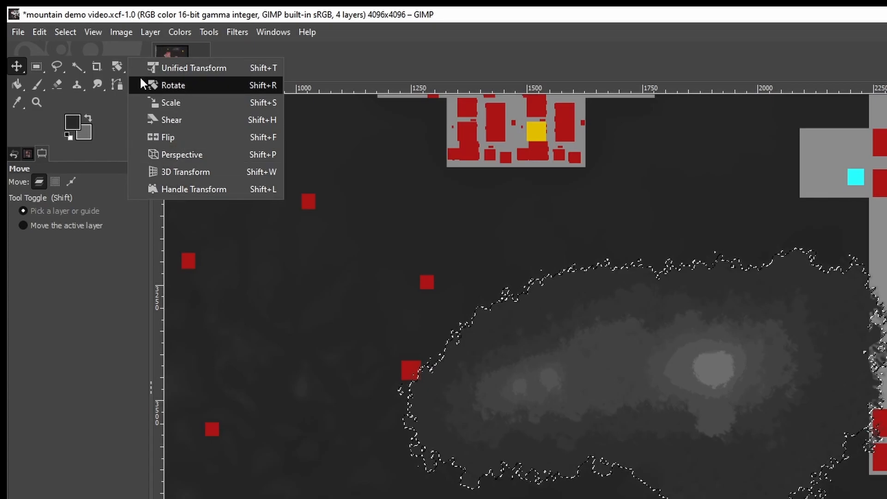
click(171, 86)
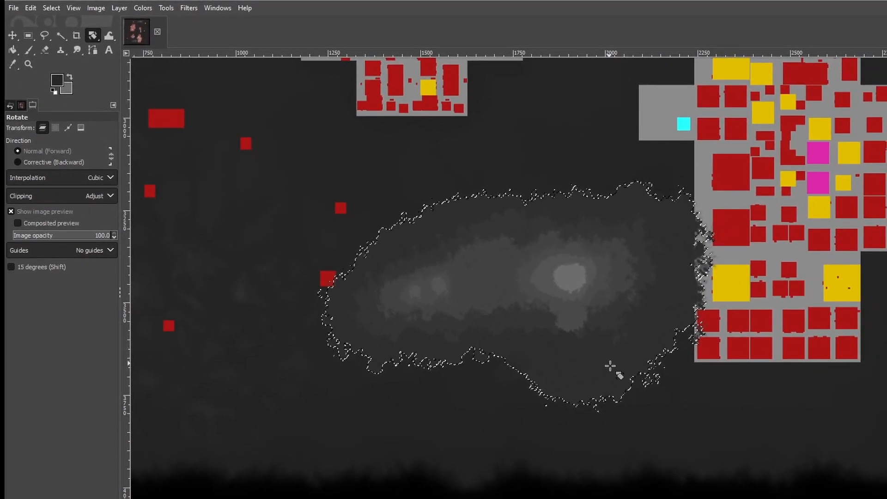
drag(610, 366, 590, 212)
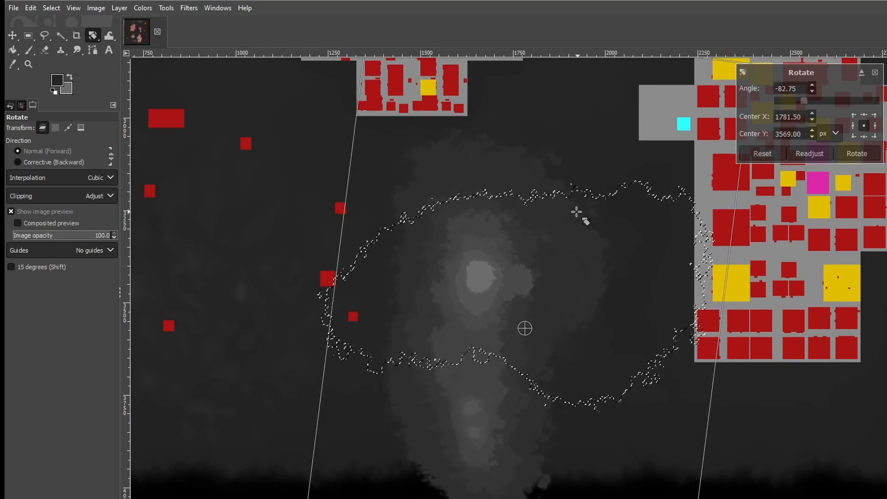
click(859, 154)
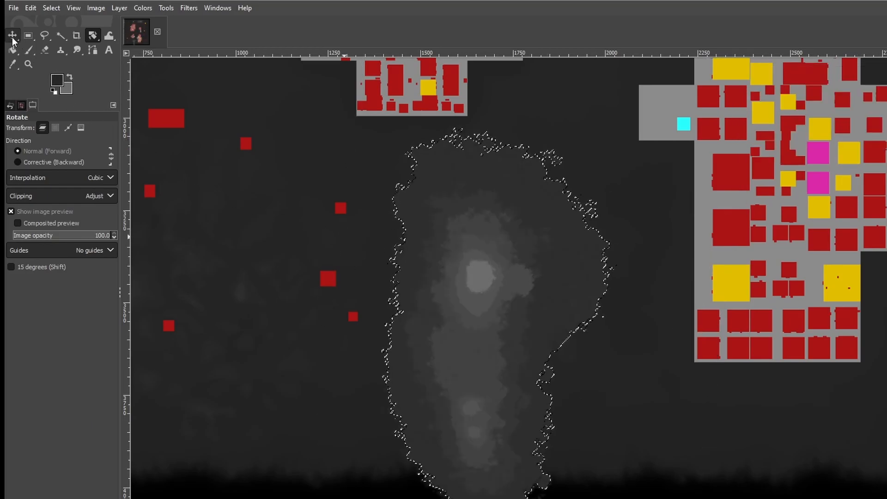
click(13, 37)
drag(480, 269, 524, 285)
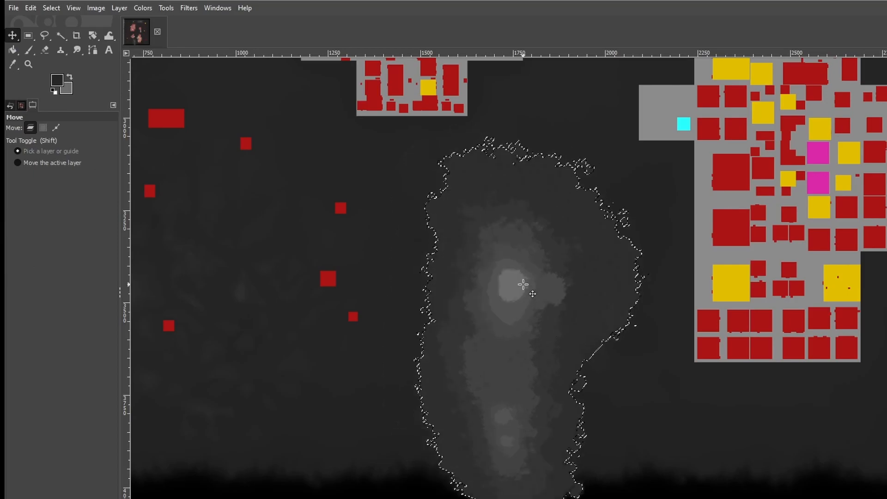
Step: Scale the rotated mountain copy down to 935 × 1280 px and move it north, away from the map's southern edge
click(93, 35)
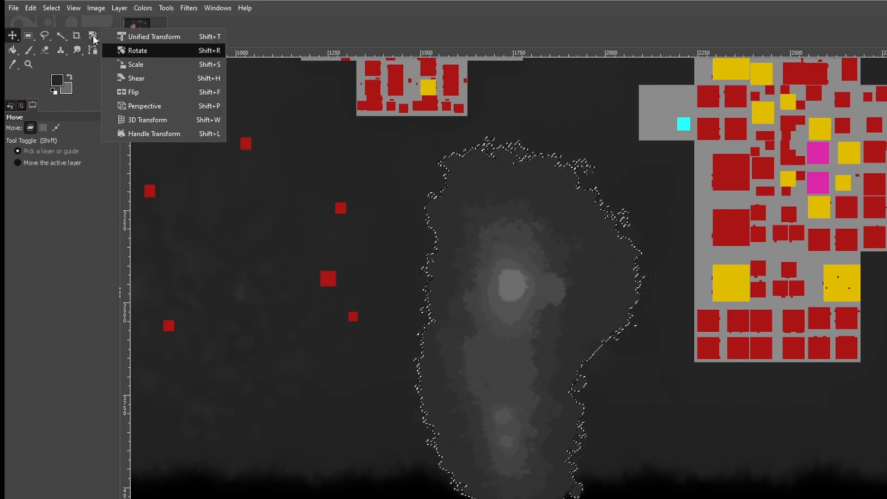
click(139, 65)
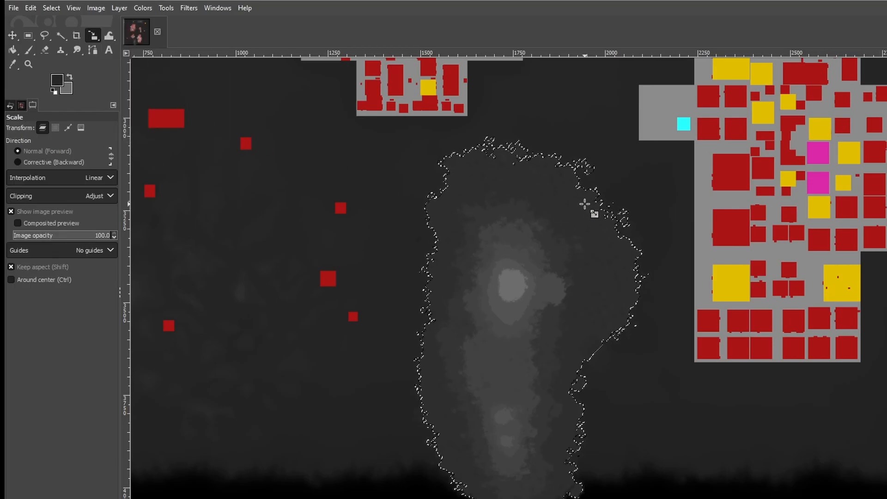
drag(574, 223, 482, 347)
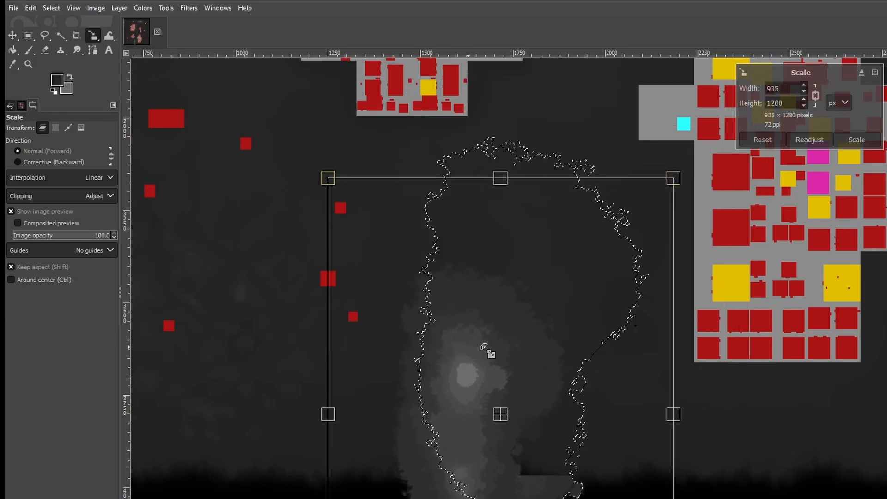
click(850, 141)
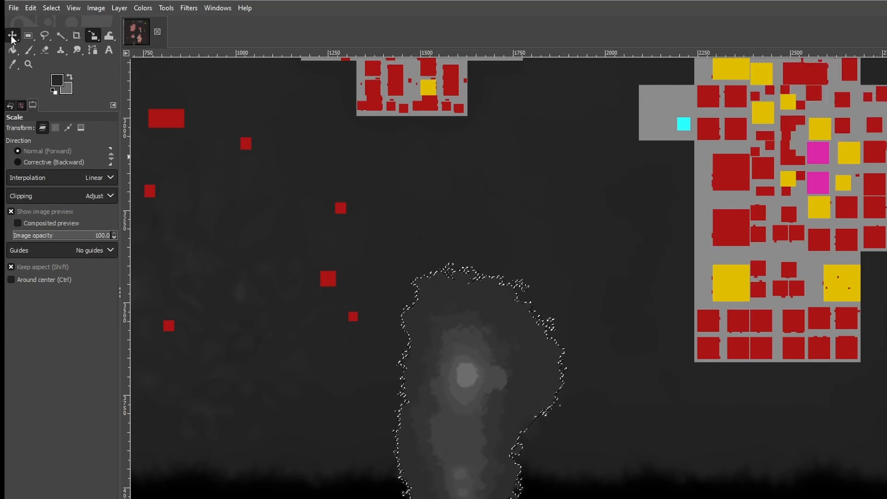
click(13, 36)
drag(475, 360, 521, 257)
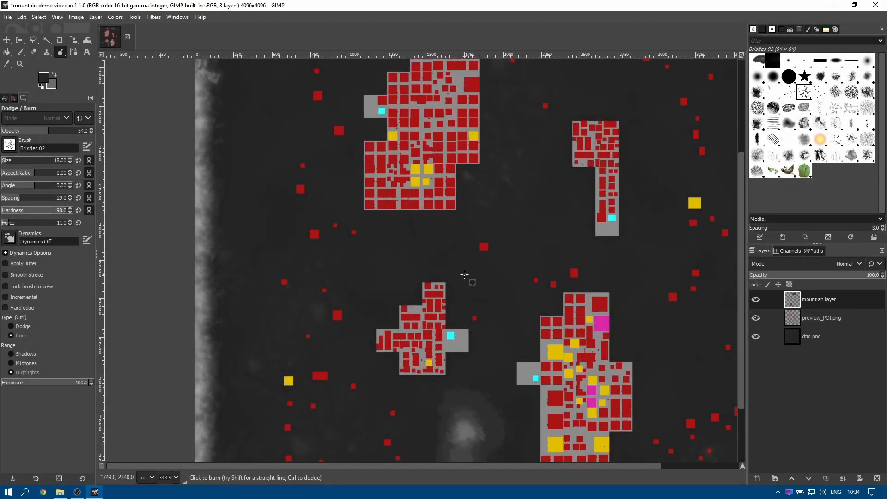
Step: Paste another copy of the mountain and move it to the map's western edge, beside the northwestern city
key(ctrl+v)
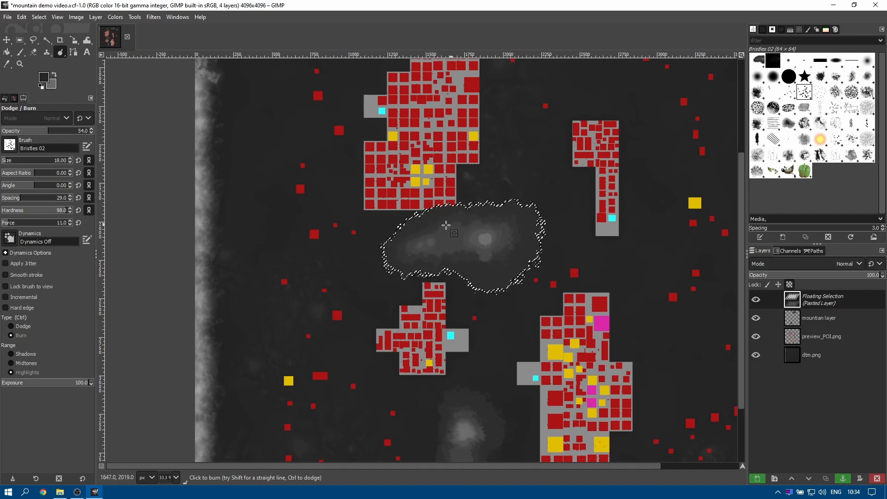
key(m)
drag(463, 261, 237, 165)
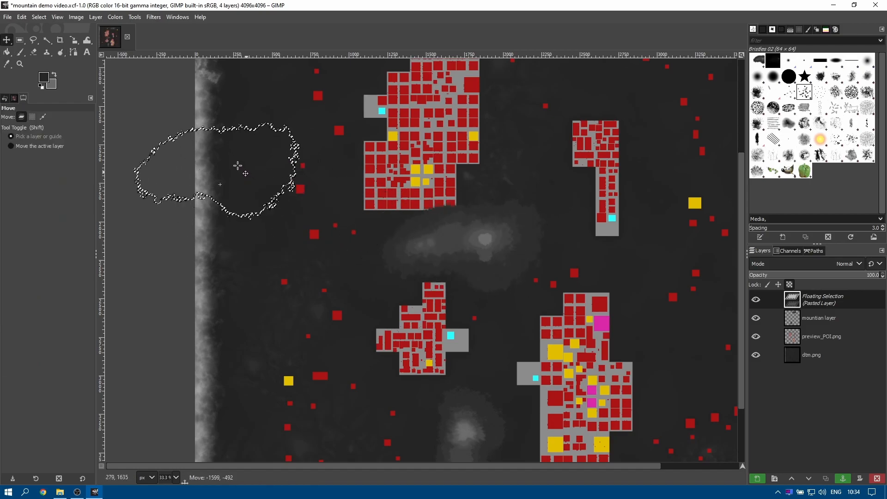
Step: Rotate the copy on the western edge by 97.48° and adjust its position slightly to the southwest
drag(76, 43, 95, 53)
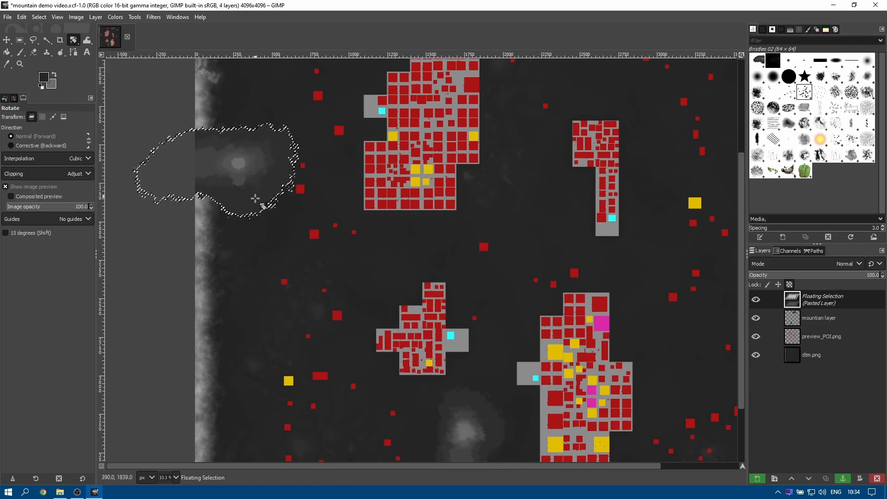
drag(264, 200, 225, 229)
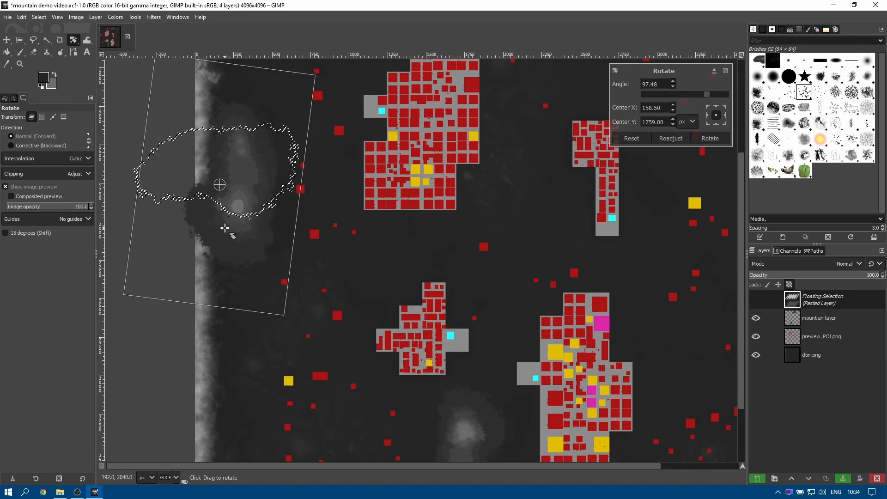
click(710, 138)
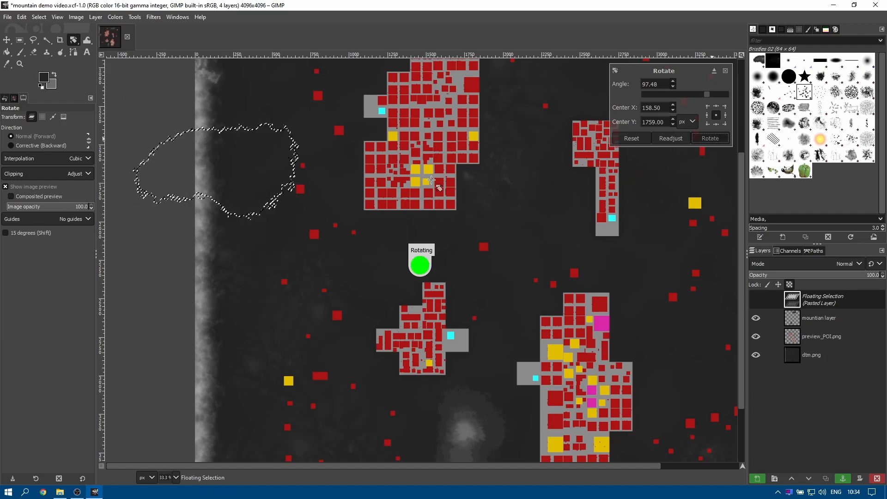
click(7, 42)
drag(237, 191, 228, 210)
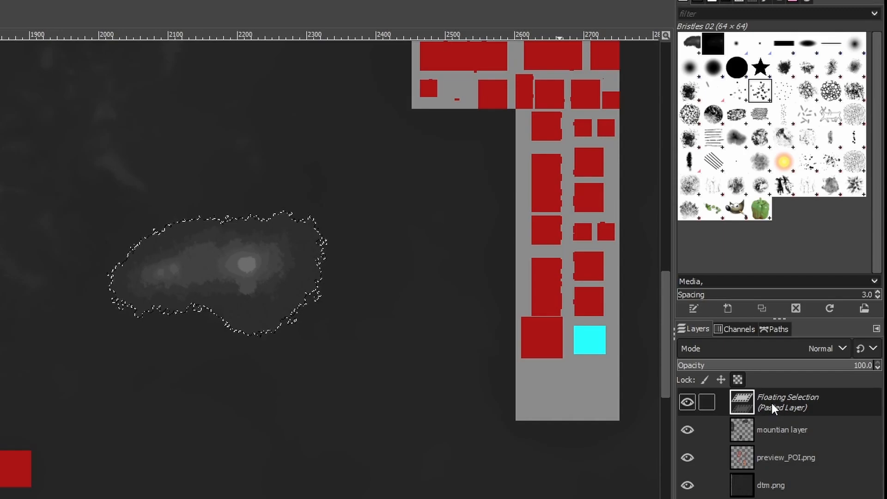
Step: Anchor the small pasted mountain to the mountian layer and hide the preview_POI.png layer
right_click(772, 403)
click(678, 131)
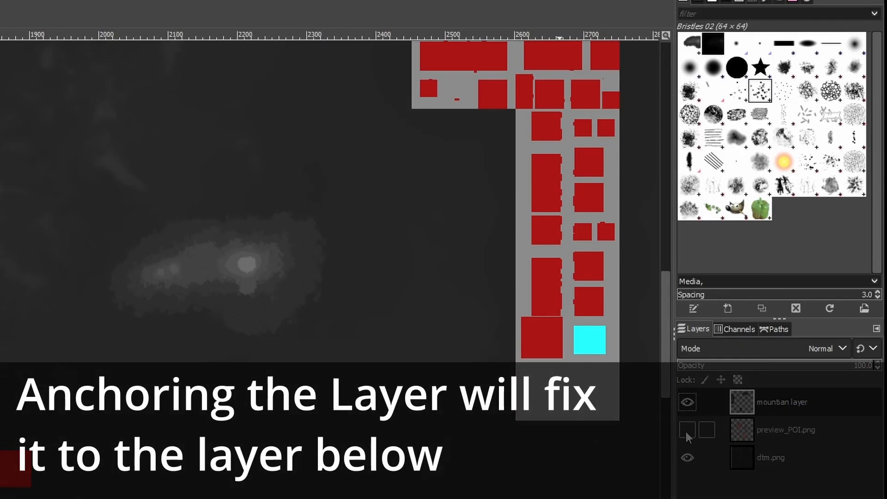
click(687, 432)
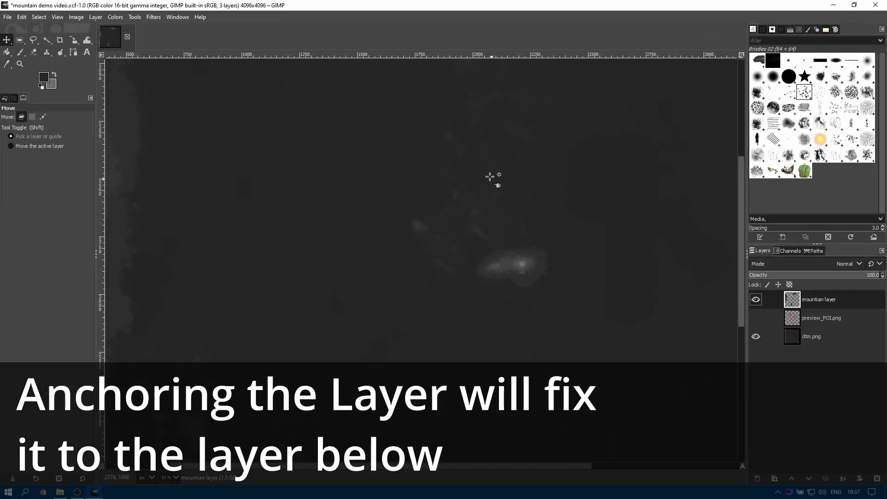
click(7, 19)
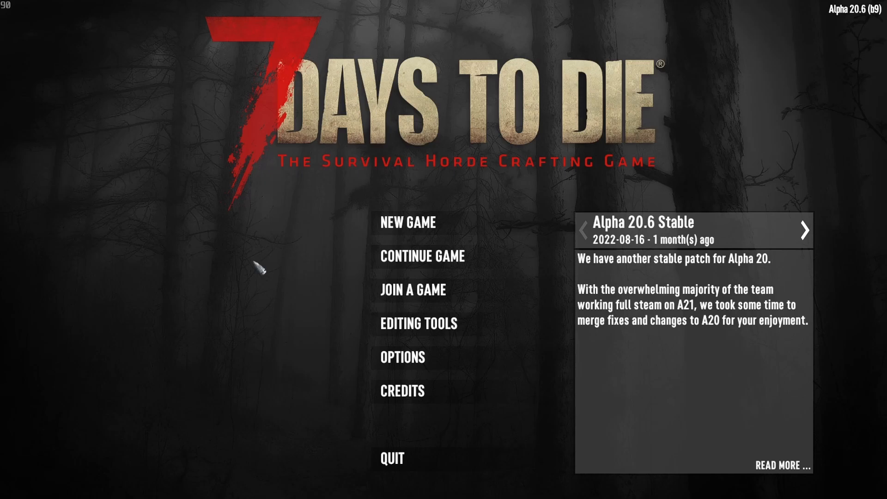
Step: Switch to 7 Days to Die, enter the mapconvert command in the console and start a new South Zoheveda Valley game named mountain demo 04
key(F1)
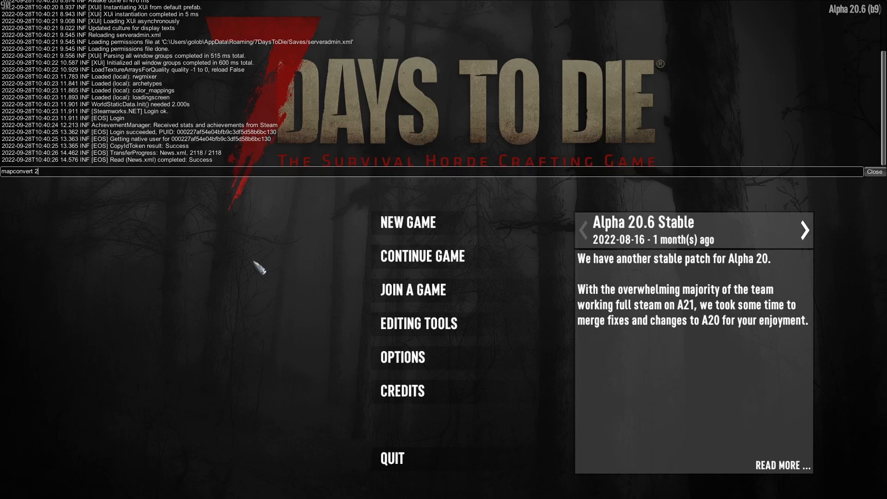
click(406, 222)
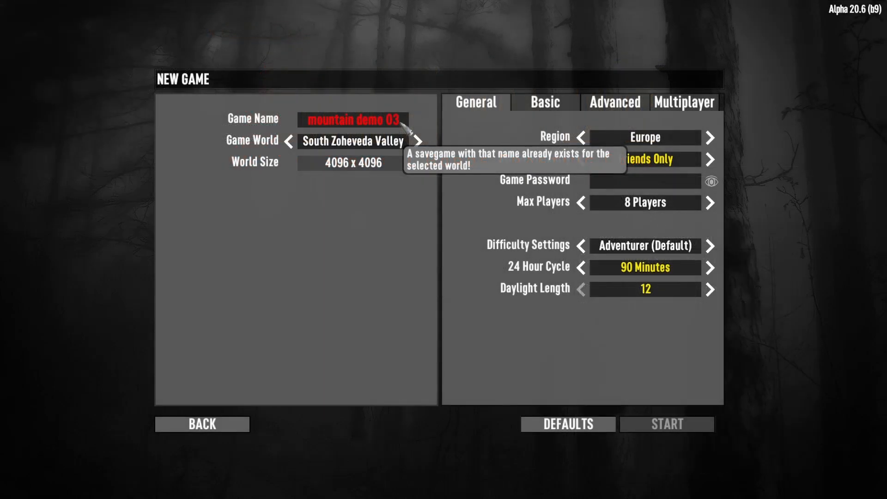
text(4)
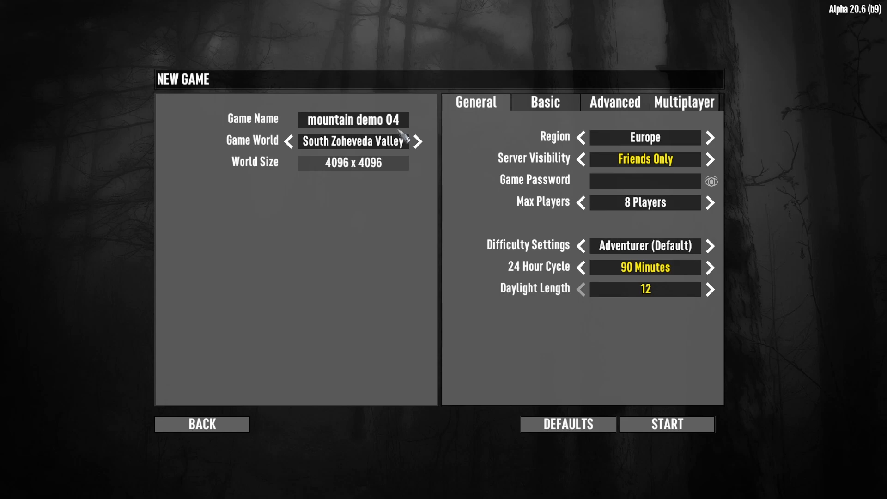
click(666, 424)
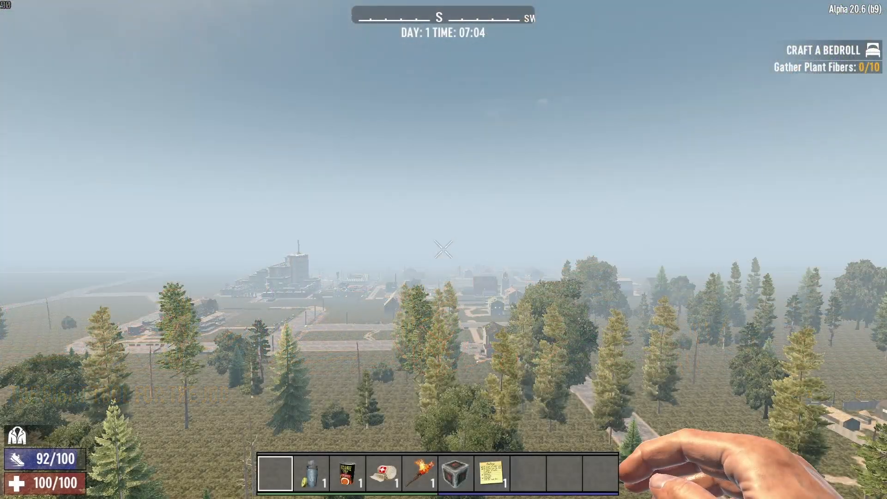
Step: Fly south over the city, skipping ahead in flight, to reach the copied mountain in the forest
key(shift+w)
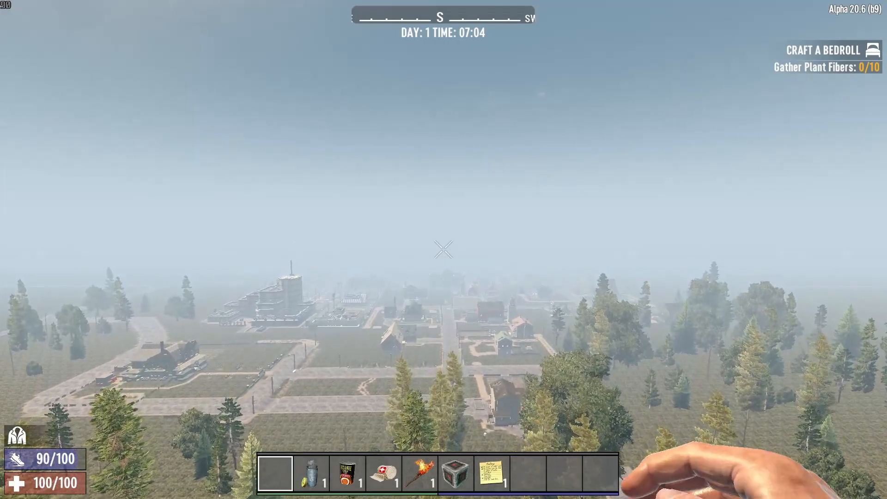
key(shift+w)
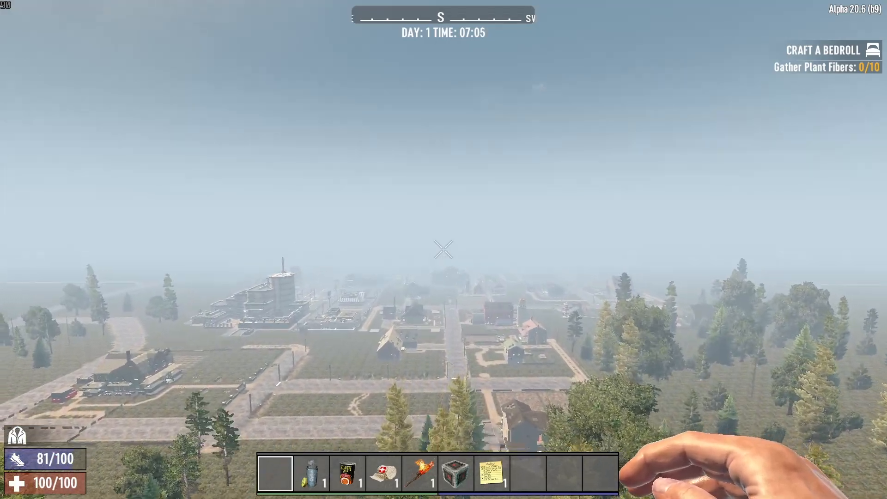
key(shift+w)
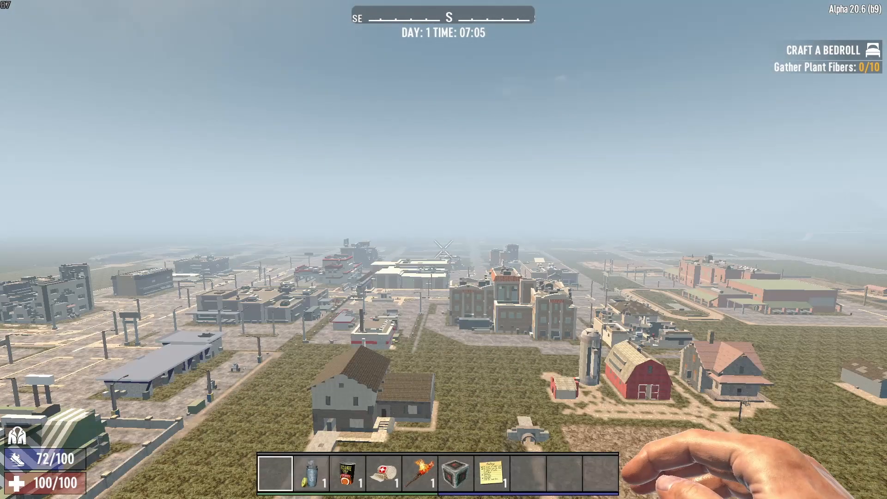
key(shift+w)
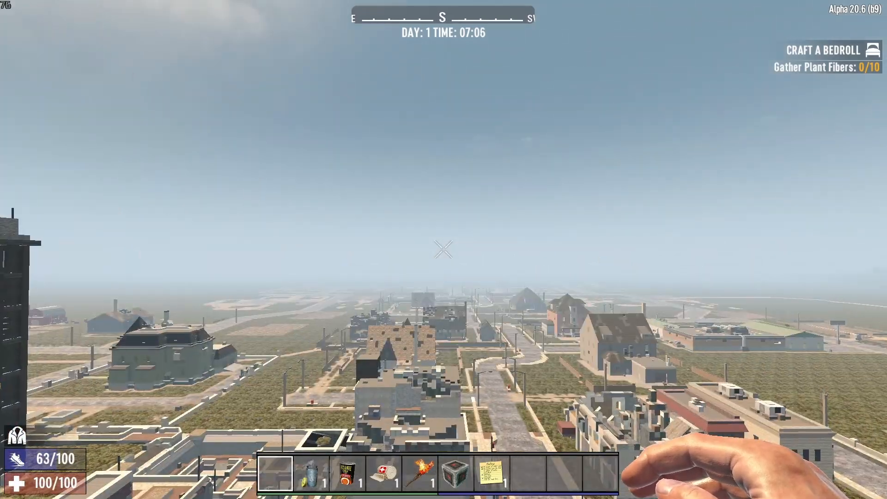
key(F1)
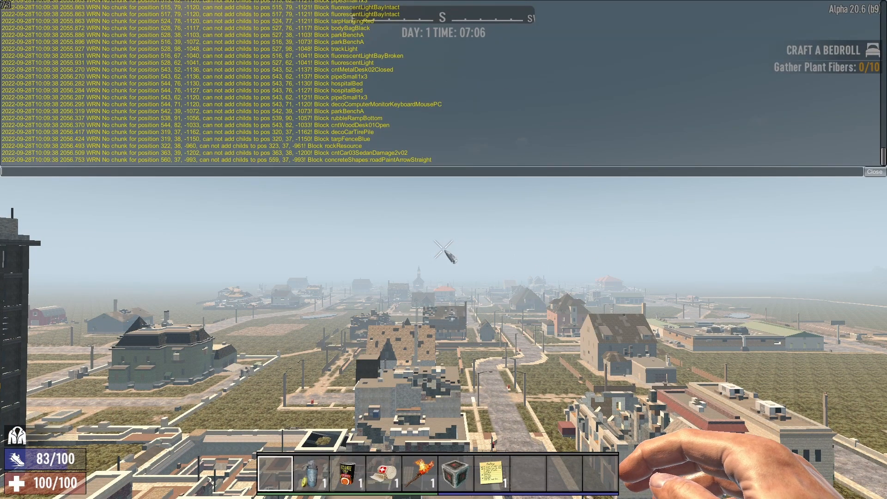
key(F1)
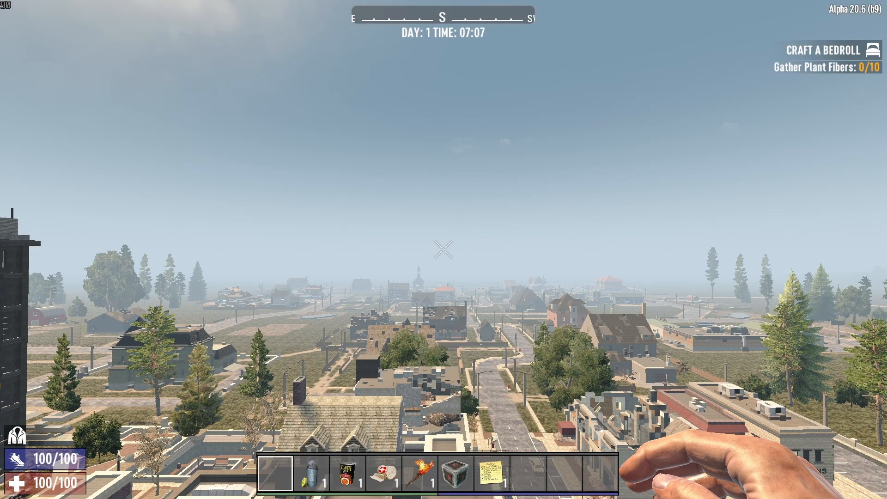
key(shift+w)
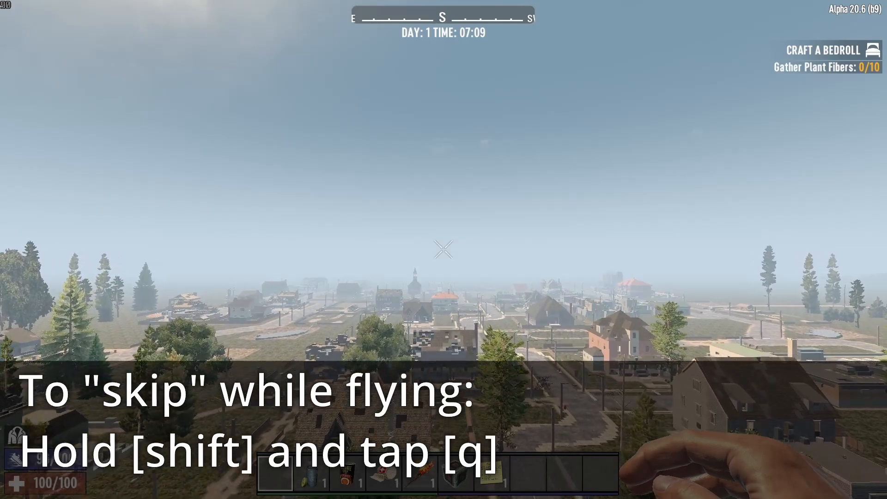
key(shift+q)
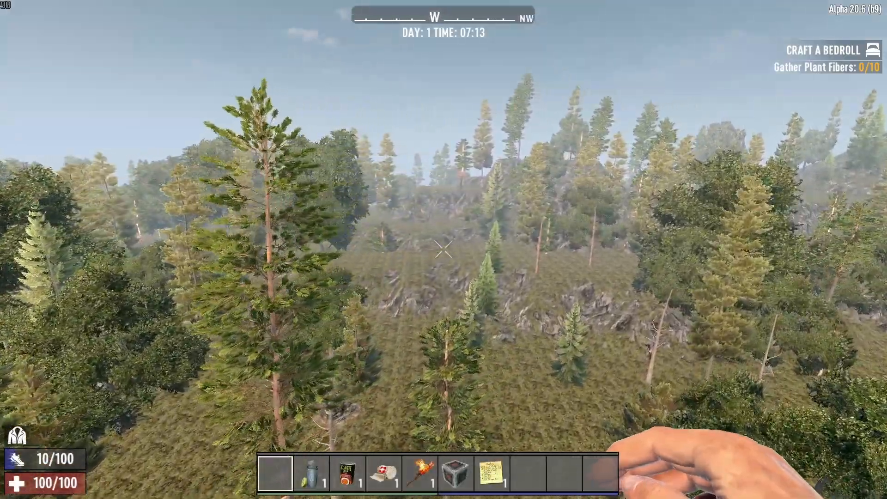
Step: Fly around the forest mountain to examine its tiers, and rise above the snowy mountain to inspect its softened steps
key(shift+w)
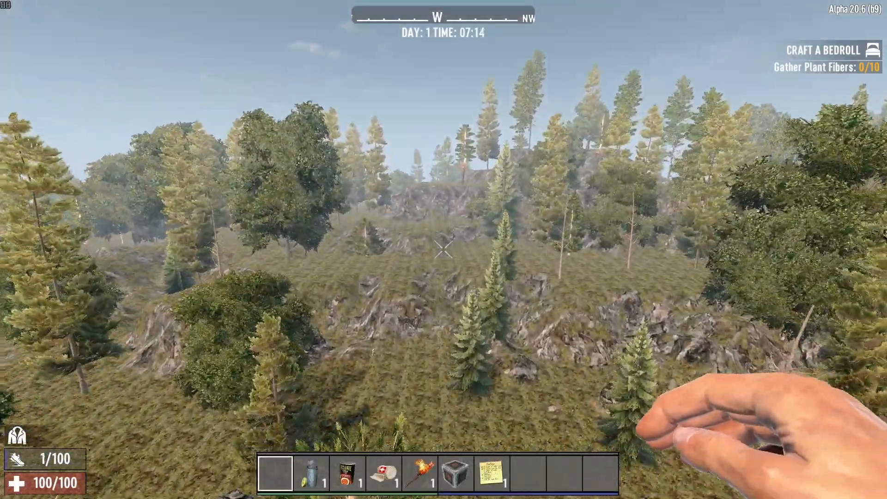
key(w)
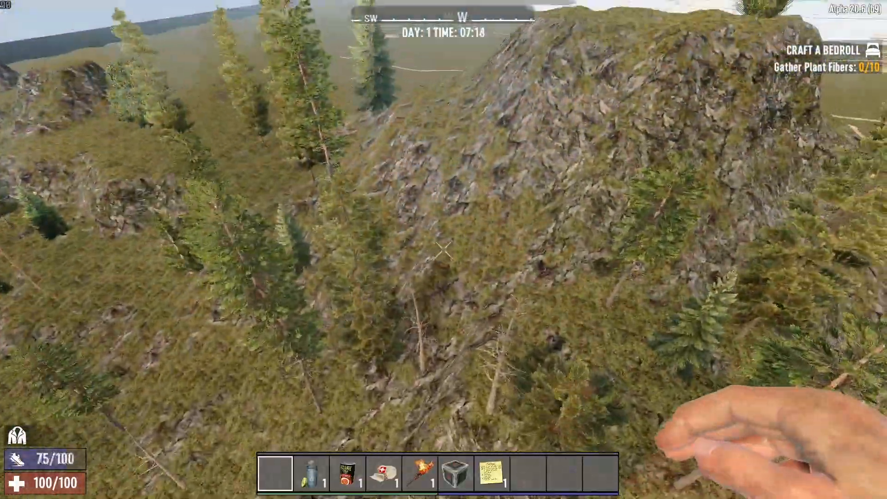
key(shift+w)
key(w)
key(w)
key(w)
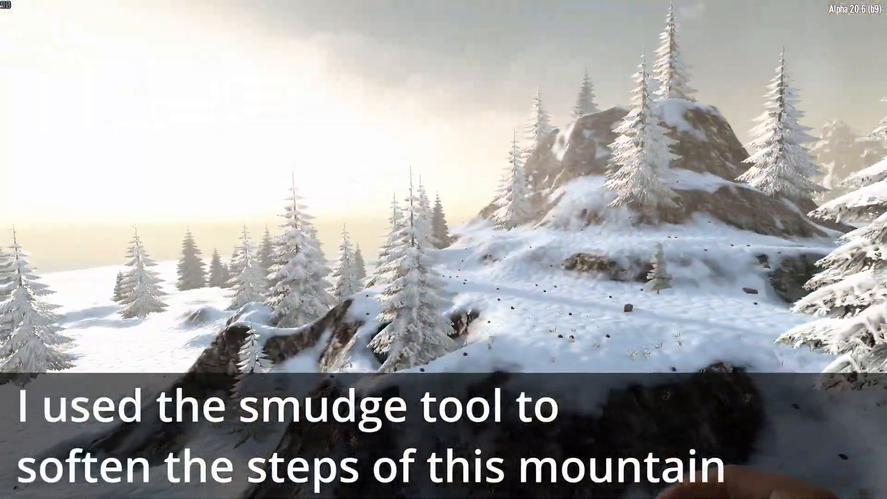
key(space)
key(space)
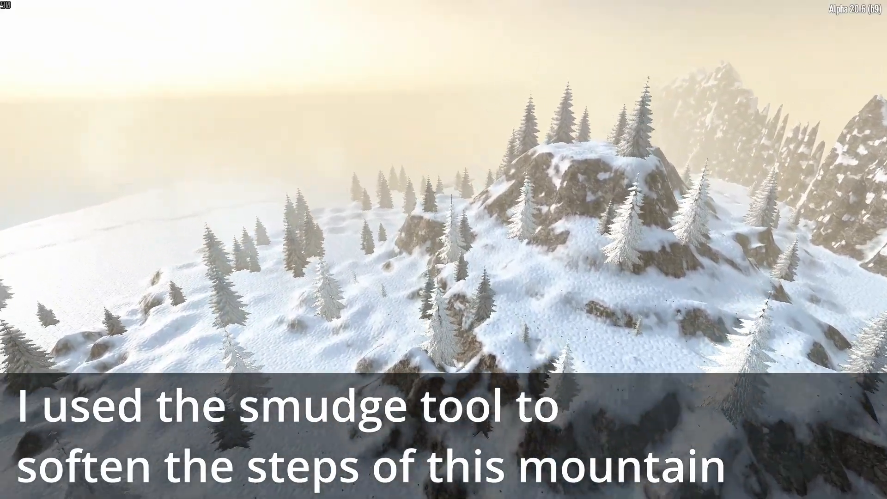